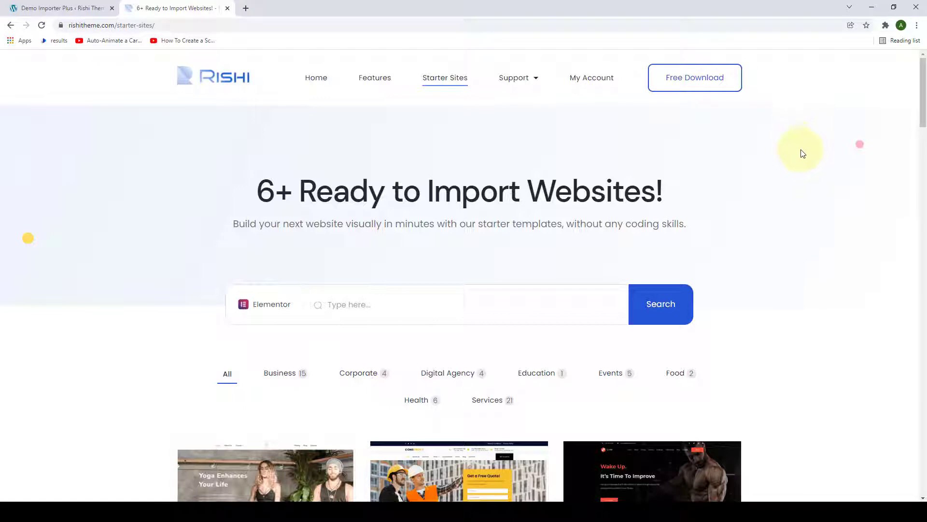
drag(923, 81, 924, 247)
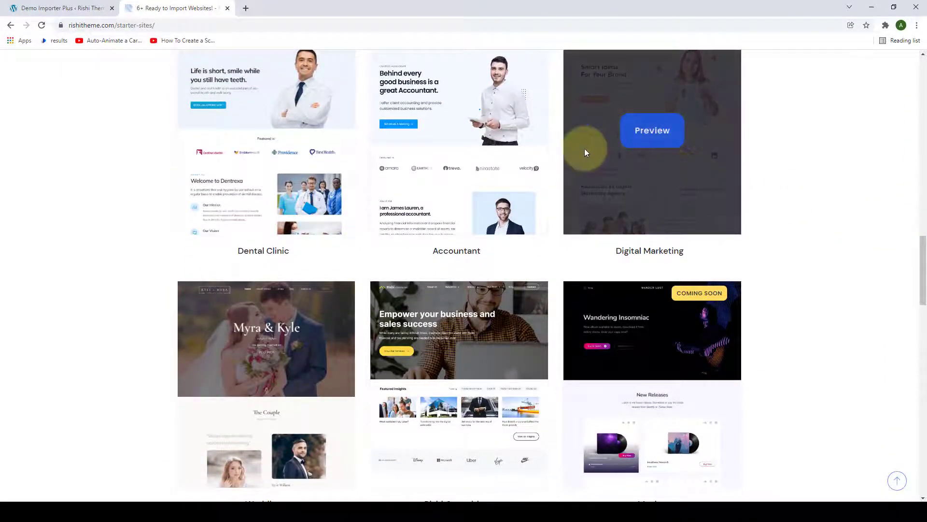
scroll(302, 169, down, 1)
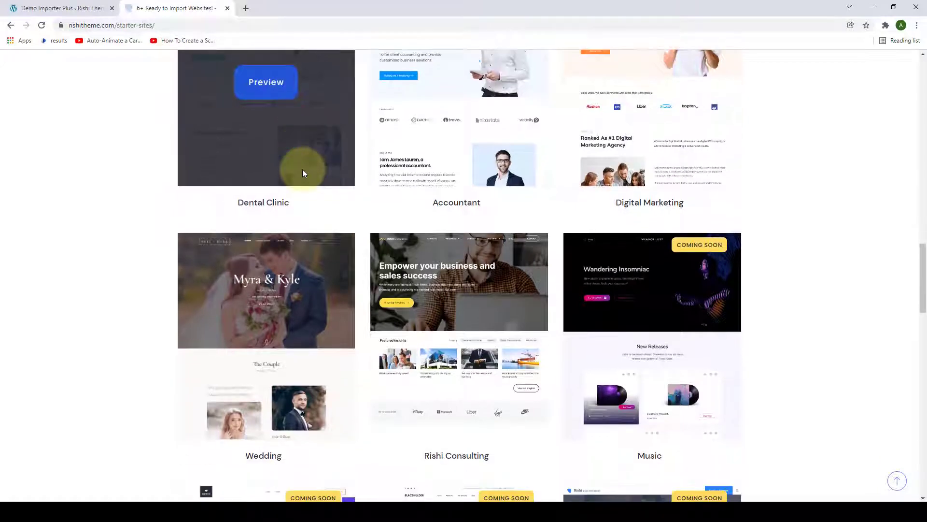
scroll(302, 171, down, 1)
scroll(302, 171, down, 1)
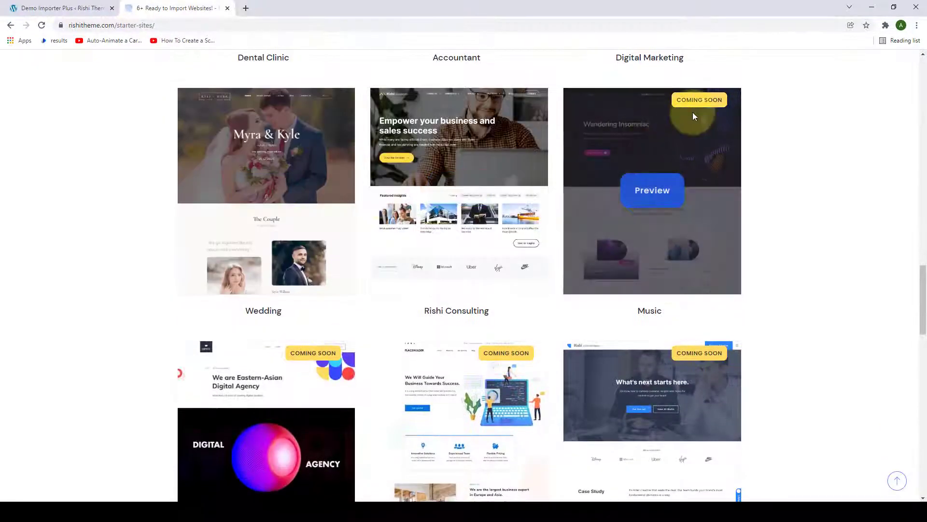
scroll(905, 207, down, 2)
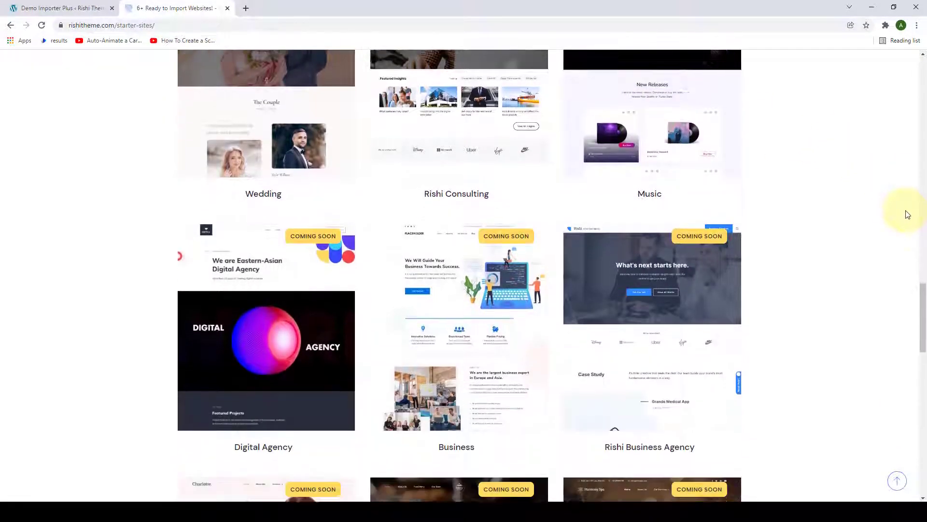
scroll(906, 210, down, 1)
scroll(907, 215, down, 2)
scroll(907, 215, down, 2)
scroll(908, 215, down, 1)
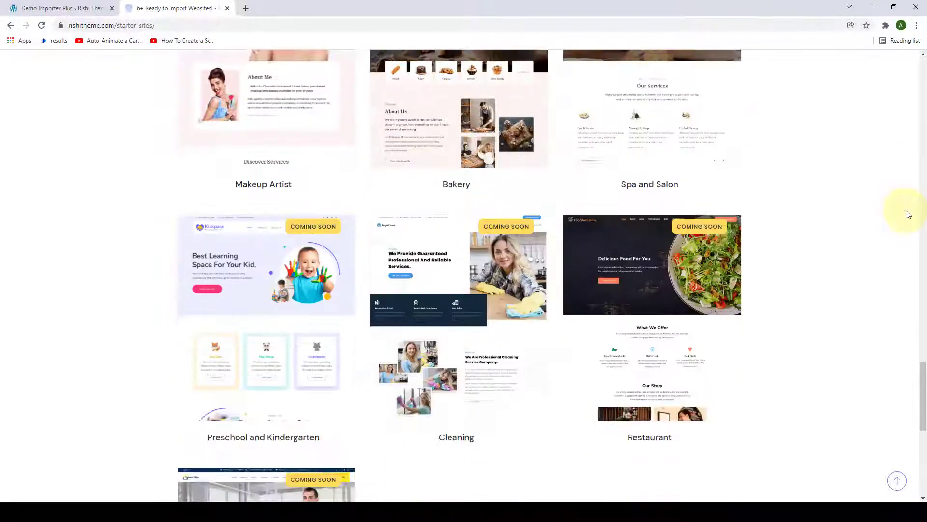
scroll(907, 215, down, 1)
scroll(907, 214, down, 1)
scroll(907, 215, down, 1)
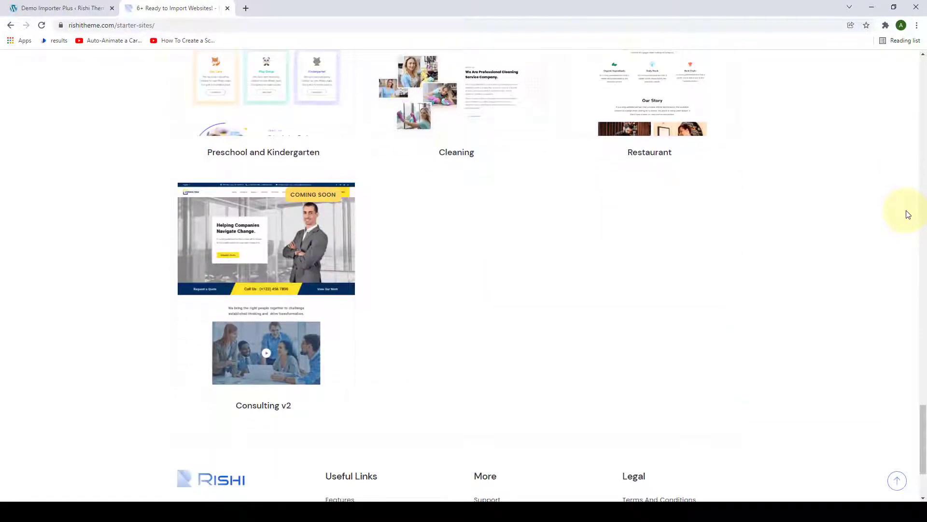
scroll(907, 214, down, 1)
Step: Browse the rishitheme.com starter sites gallery and return to the top of the page
click(899, 481)
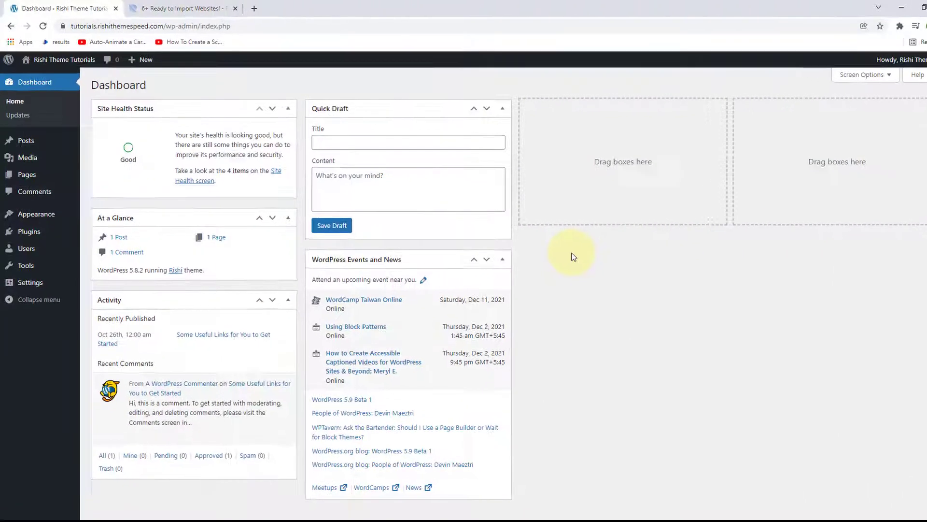
mouse_move(45, 272)
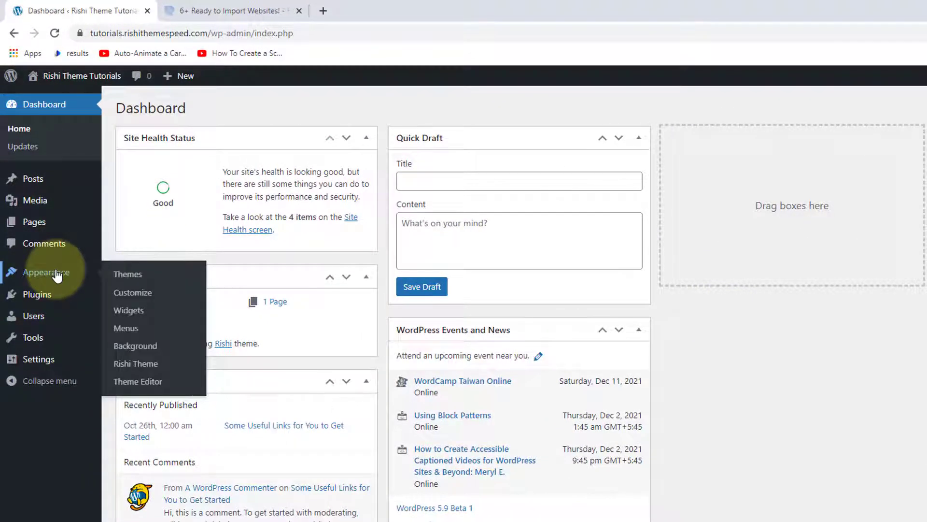
Step: Install Rishi Starter Templates from the Starter Sites section of the Rishi Theme admin page
click(155, 368)
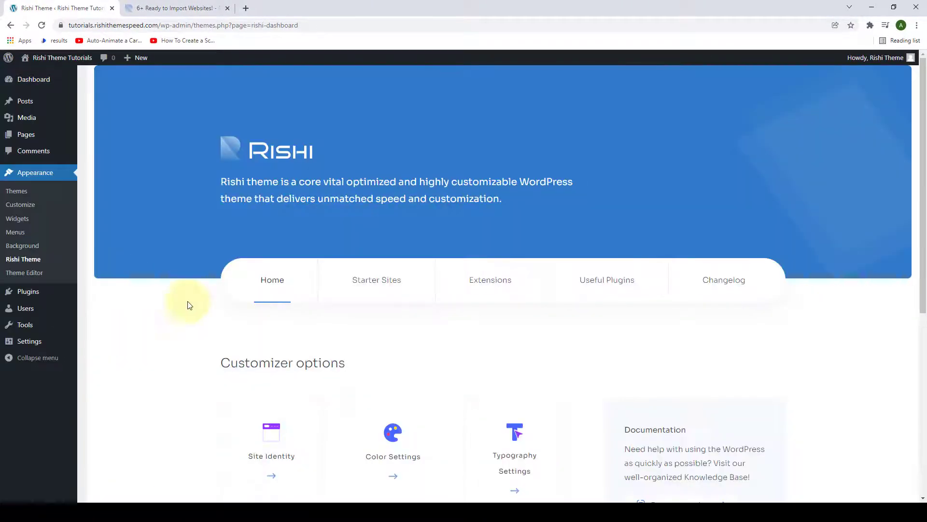
click(399, 283)
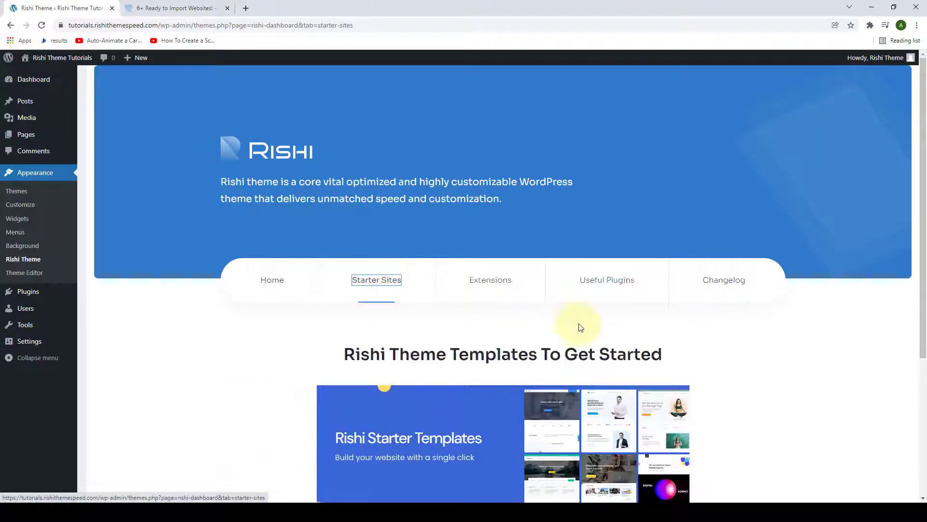
scroll(579, 327, down, 3)
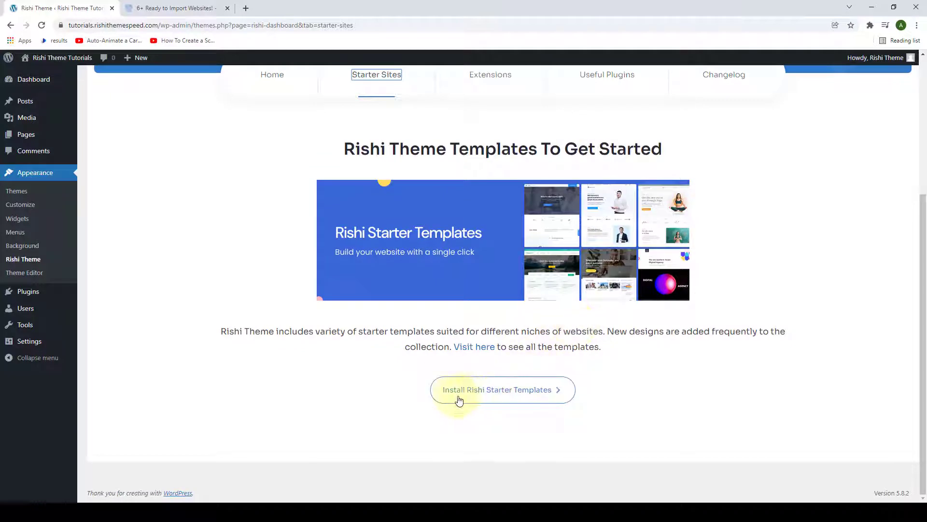
click(559, 394)
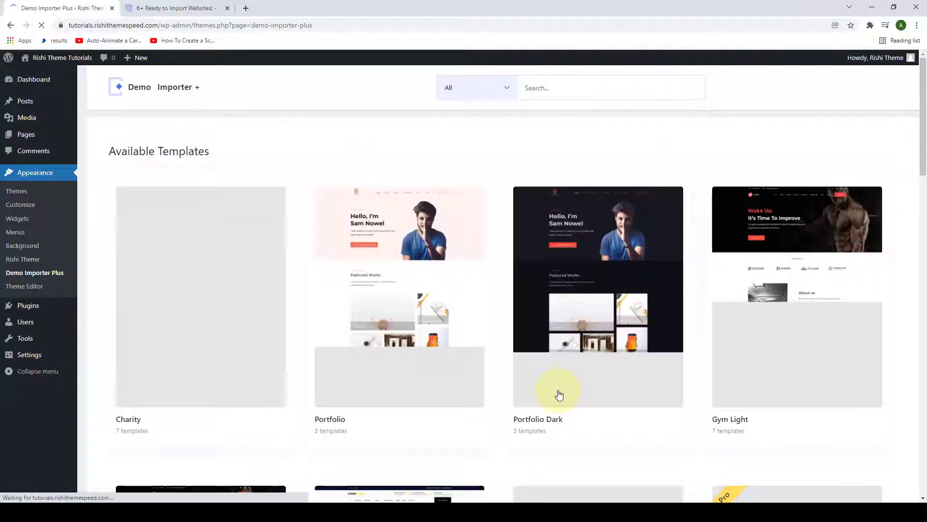
scroll(911, 116, down, 3)
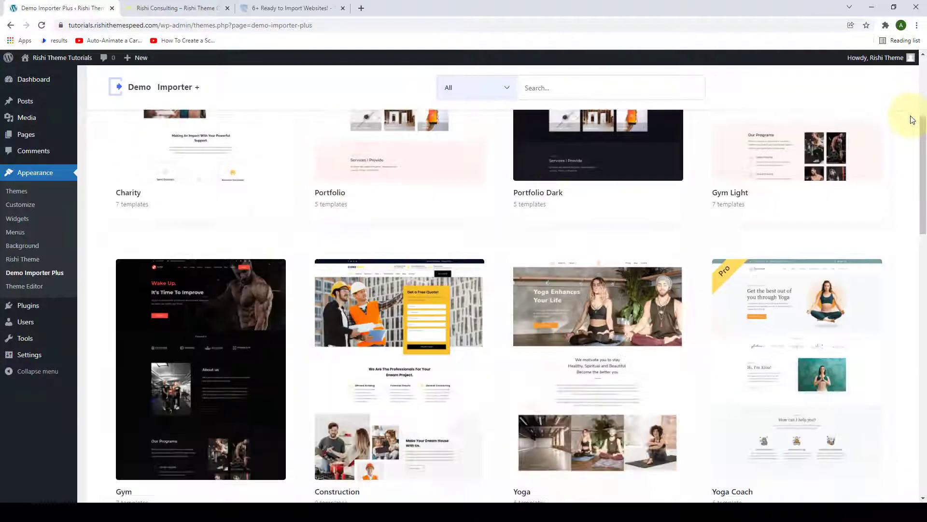
scroll(912, 120, down, 2)
scroll(912, 120, down, 3)
scroll(912, 121, down, 3)
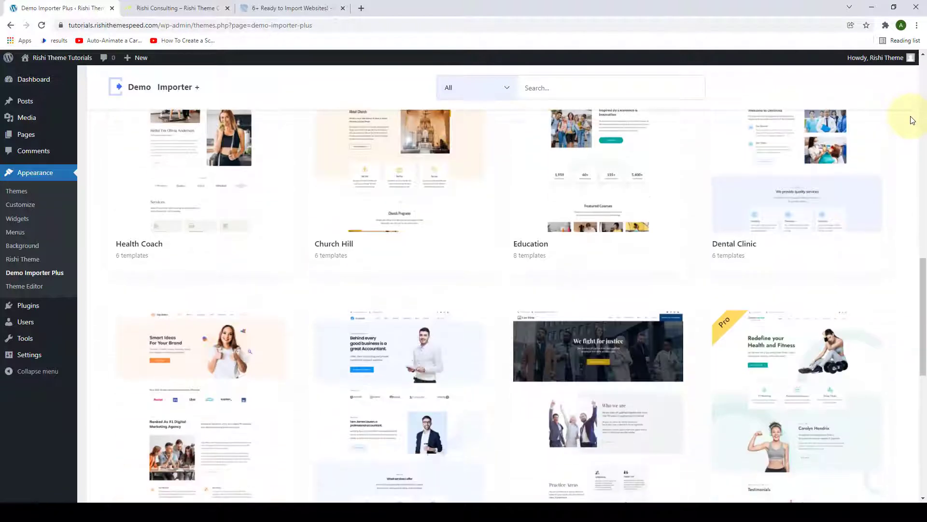
scroll(912, 120, down, 1)
scroll(912, 123, down, 2)
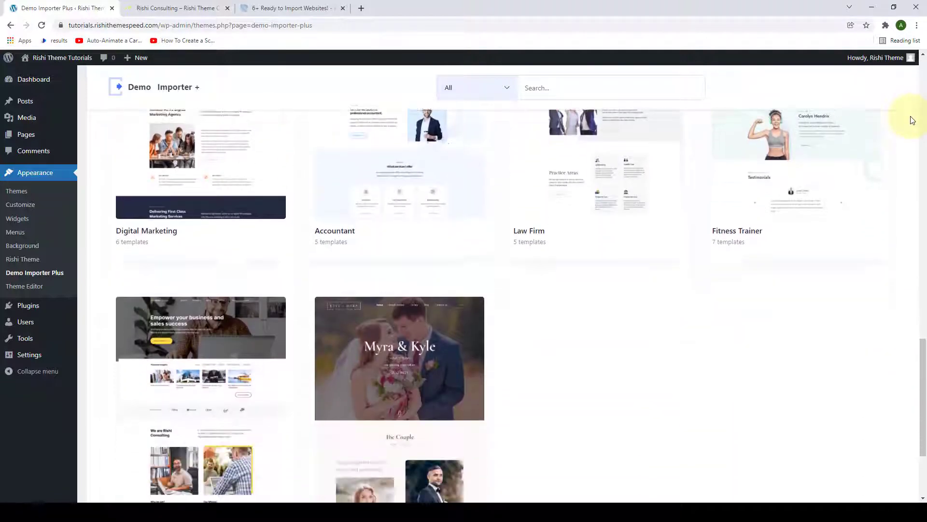
scroll(913, 128, down, 1)
scroll(912, 131, down, 2)
scroll(892, 197, up, 3)
scroll(892, 197, up, 2)
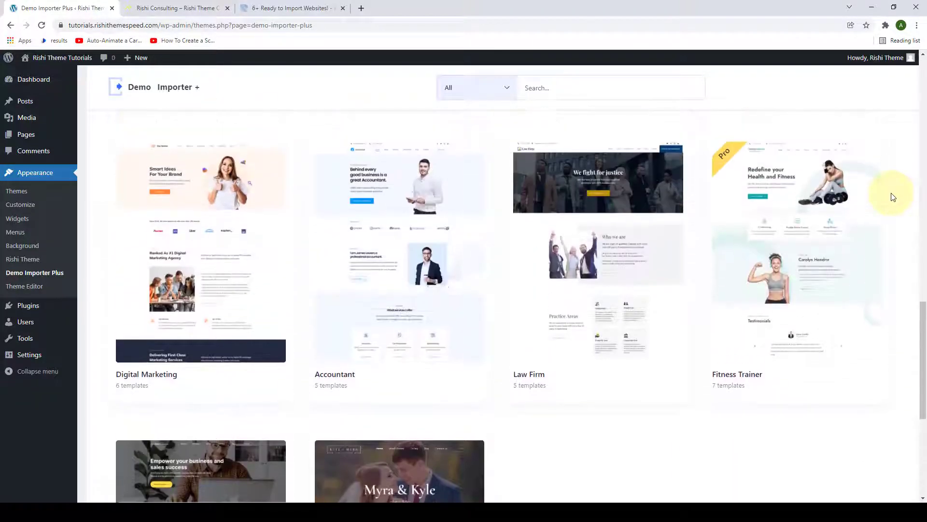
scroll(893, 198, up, 1)
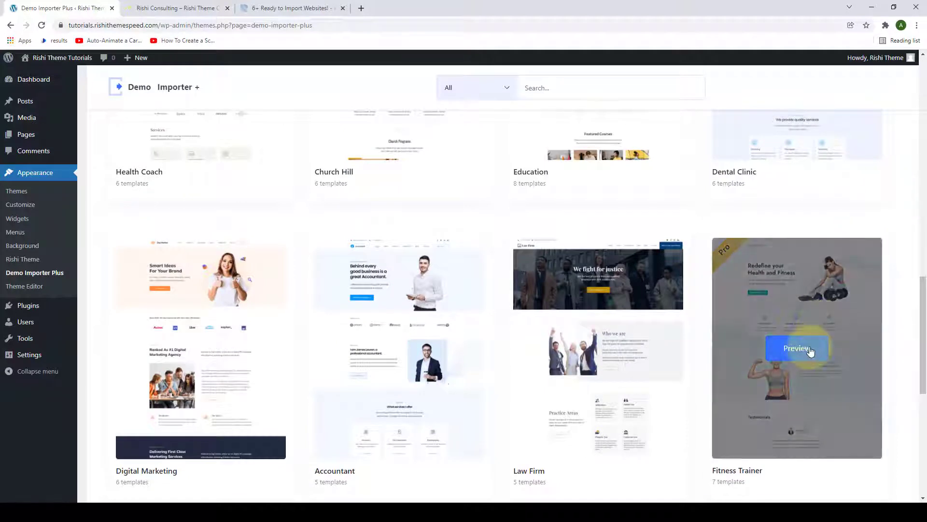
mouse_move(399, 348)
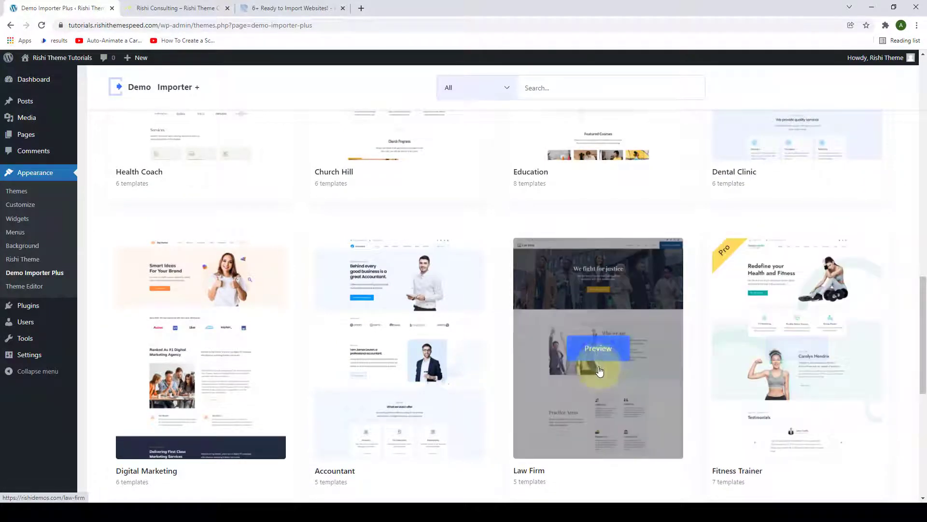
mouse_move(400, 254)
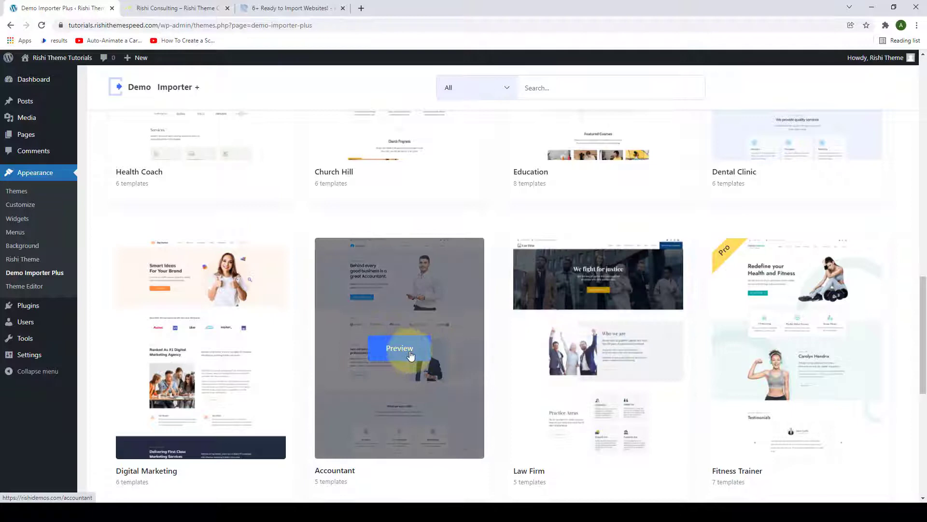
scroll(420, 358, up, 2)
scroll(441, 365, up, 1)
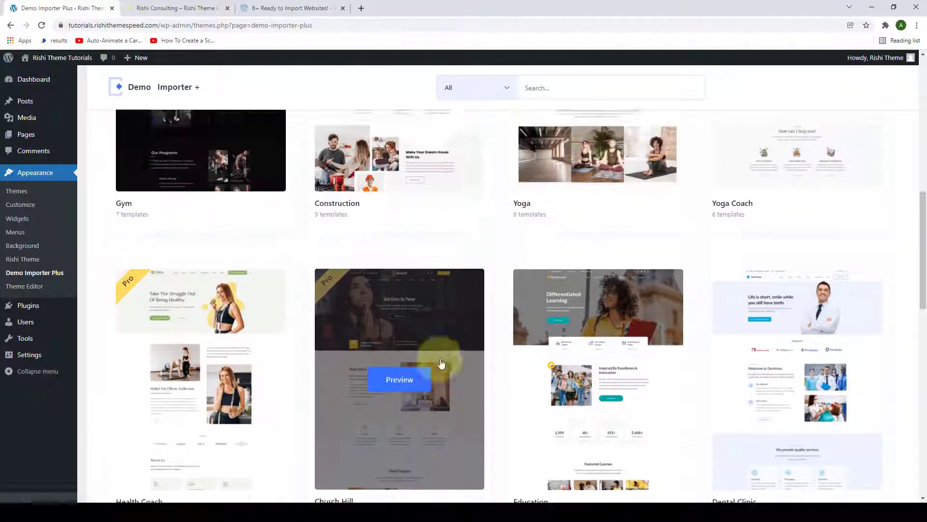
scroll(456, 363, up, 2)
scroll(455, 362, up, 1)
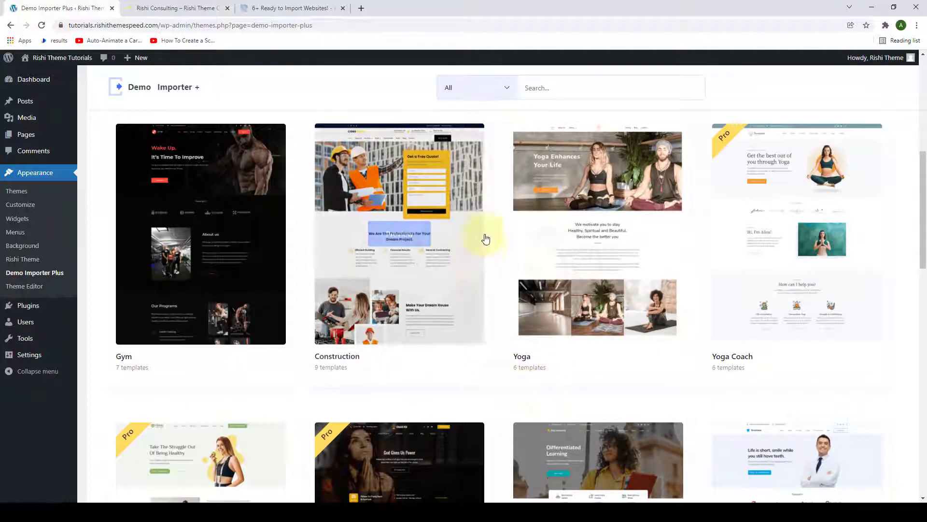
click(510, 92)
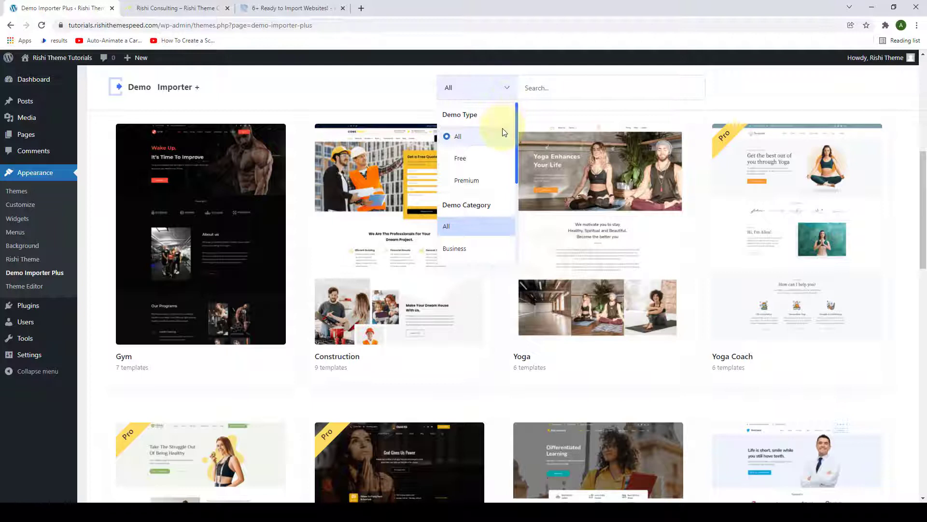
scroll(502, 134, down, 1)
scroll(501, 138, down, 1)
scroll(499, 146, down, 1)
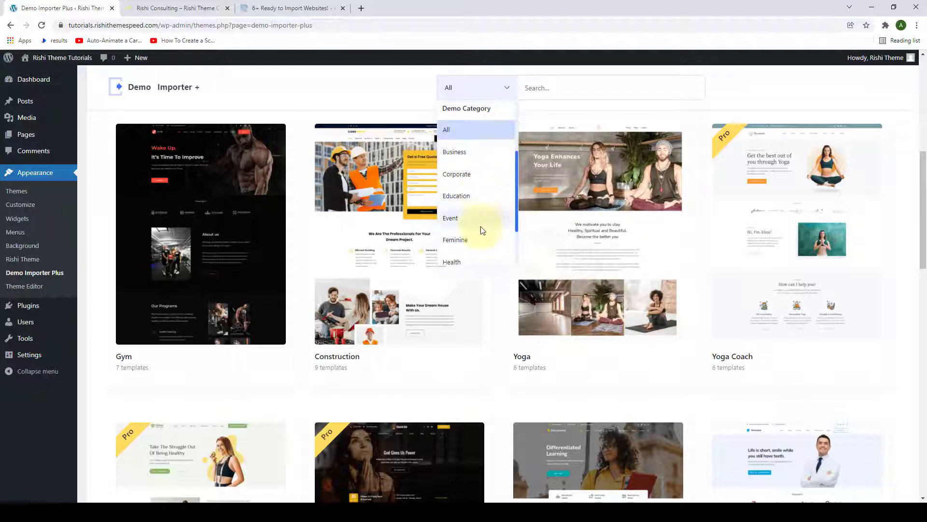
scroll(482, 232, down, 1)
scroll(489, 250, up, 2)
scroll(492, 218, up, 2)
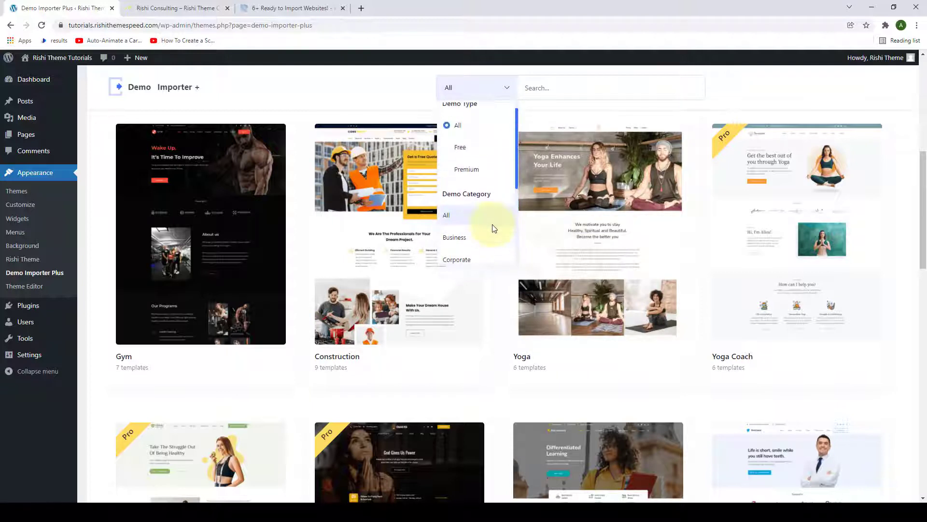
scroll(489, 174, up, 1)
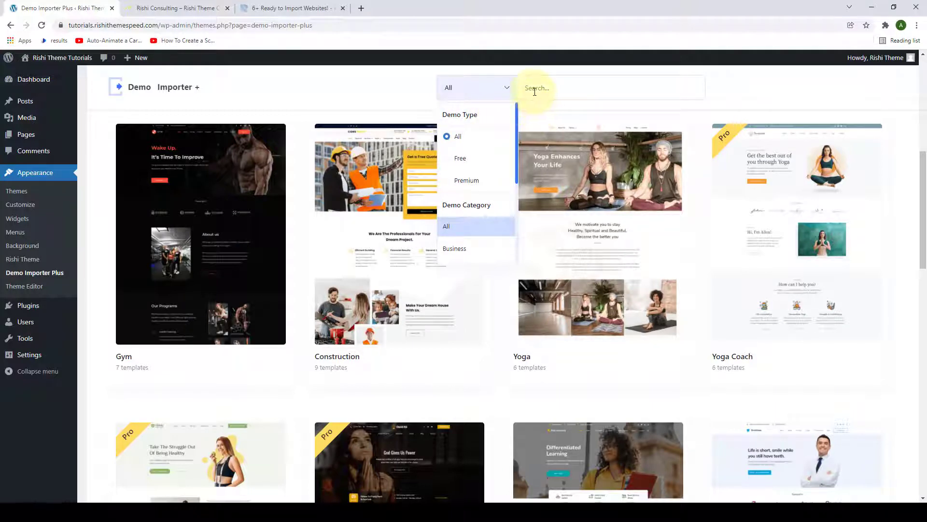
click(737, 95)
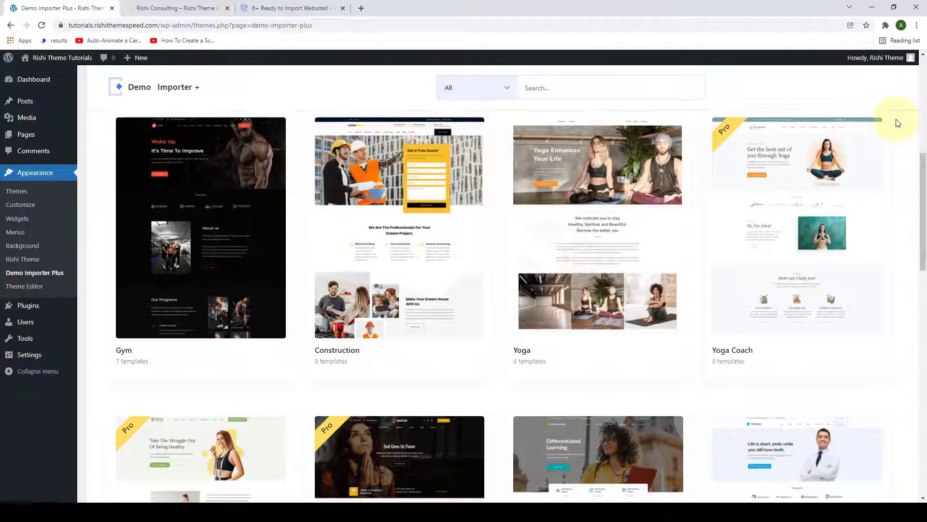
scroll(896, 125, down, 6)
scroll(896, 129, down, 3)
scroll(896, 129, down, 3)
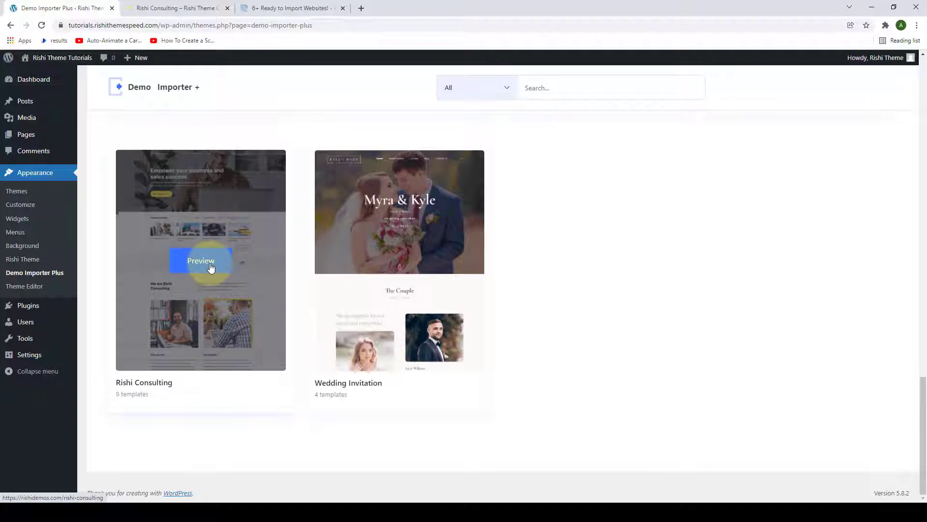
Step: Preview the Rishi Consulting demo in a new tab, then return to the Demo Importer Plus gallery
right_click(210, 268)
click(233, 270)
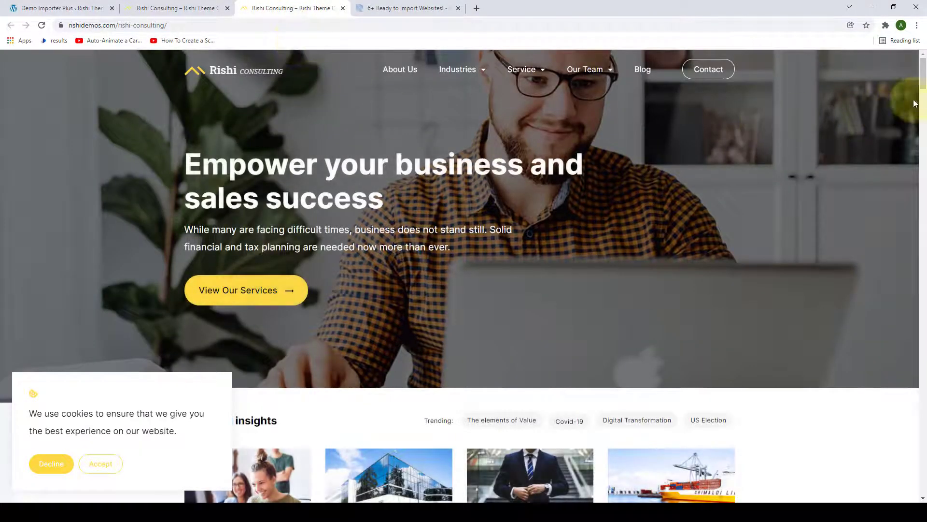
drag(923, 83, 923, 174)
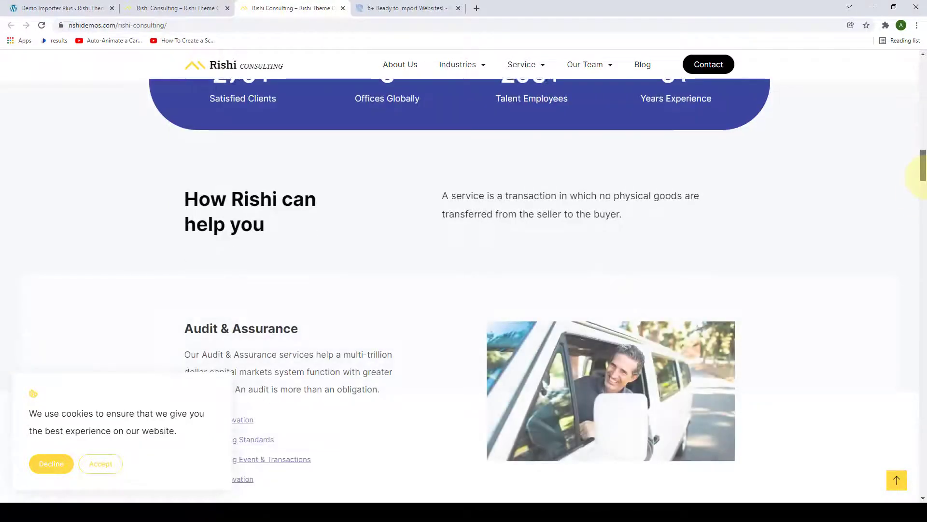
scroll(891, 377, down, 2)
click(896, 481)
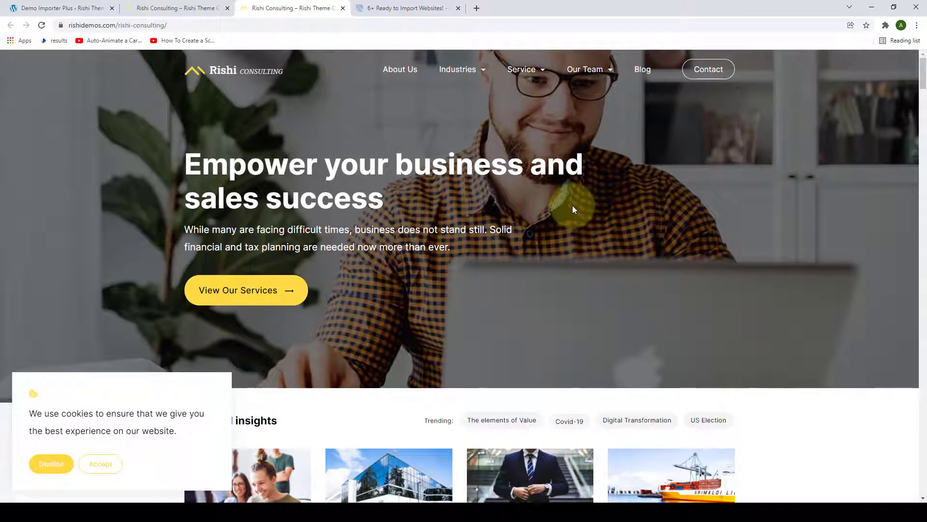
click(91, 6)
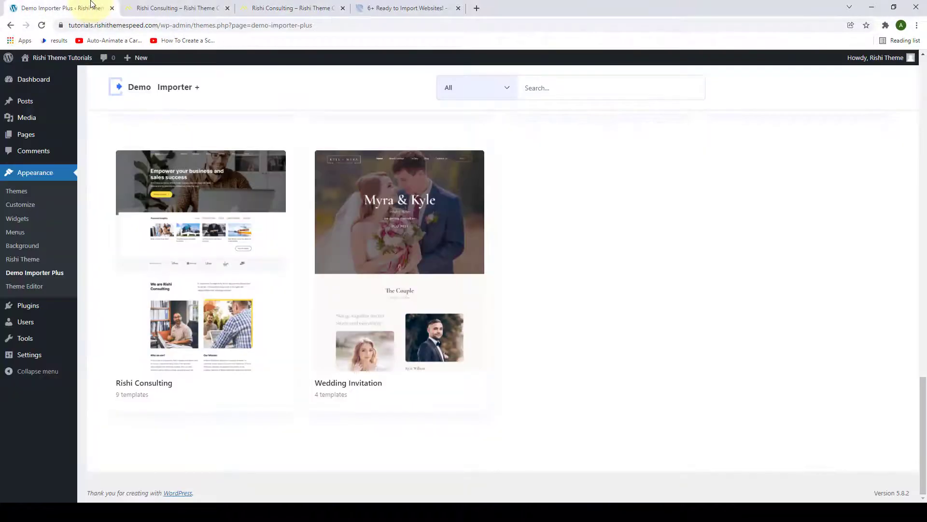
click(161, 386)
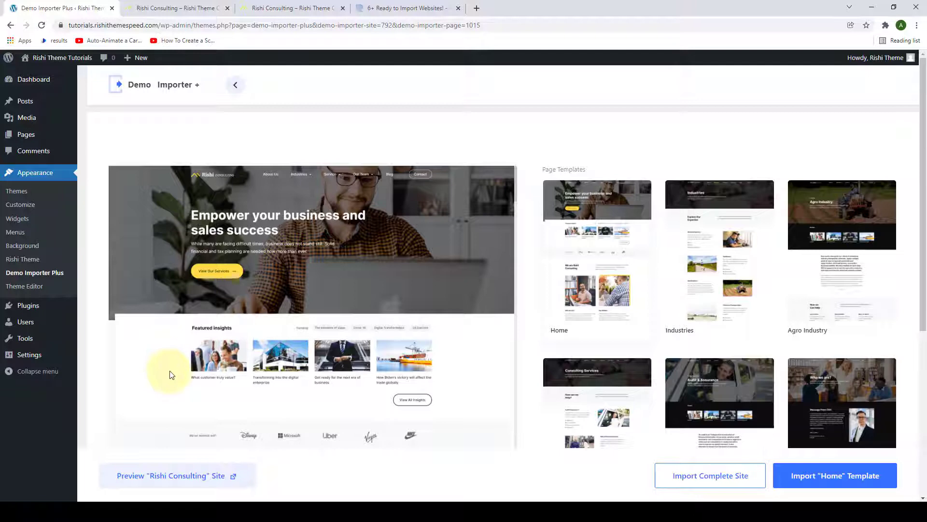
scroll(917, 180, down, 2)
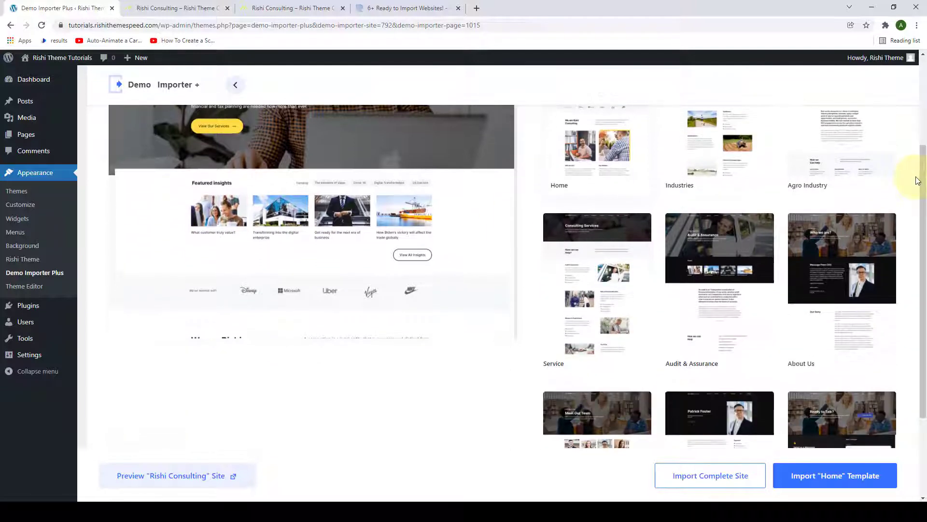
scroll(917, 180, down, 1)
scroll(914, 218, up, 1)
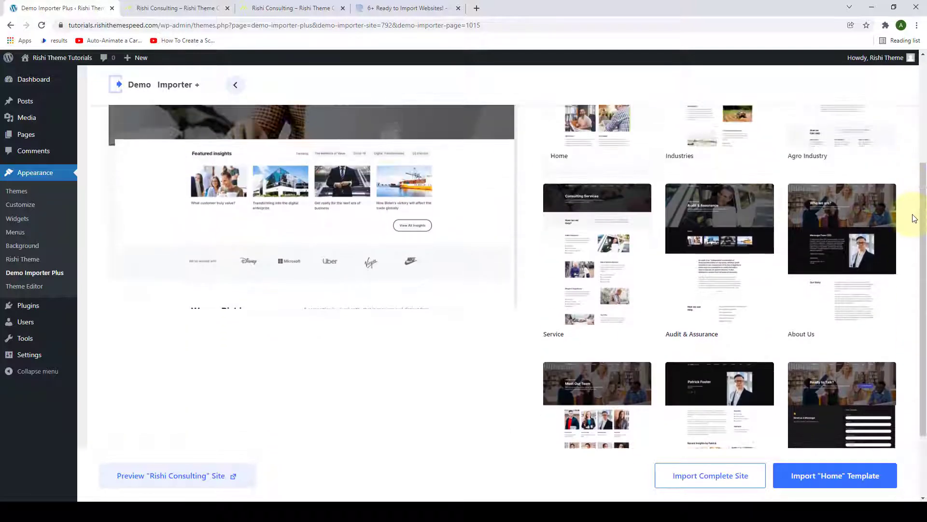
scroll(914, 218, up, 3)
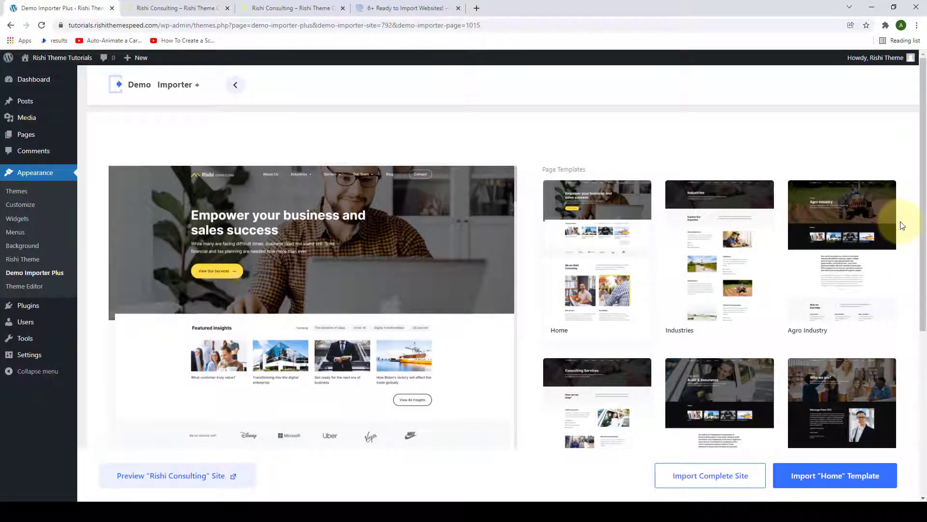
scroll(901, 225, down, 2)
scroll(902, 225, down, 1)
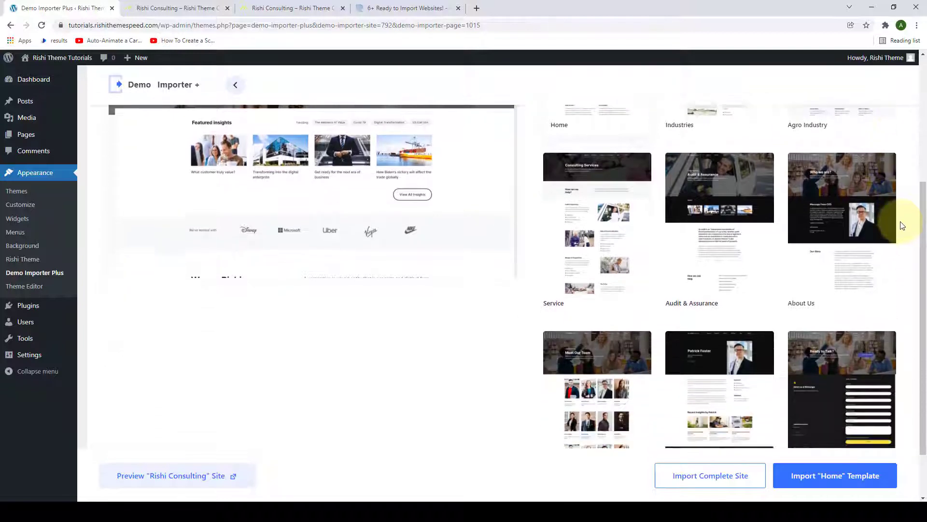
scroll(903, 226, down, 1)
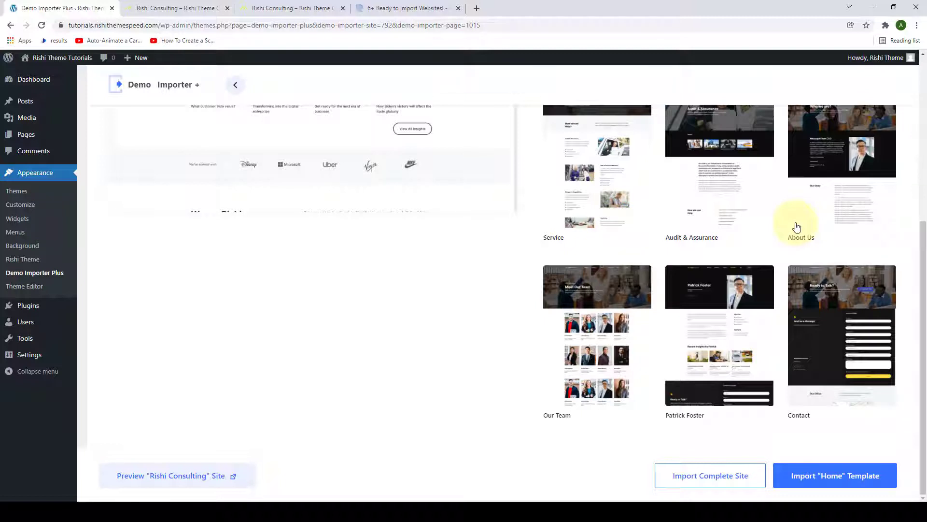
scroll(796, 228, up, 5)
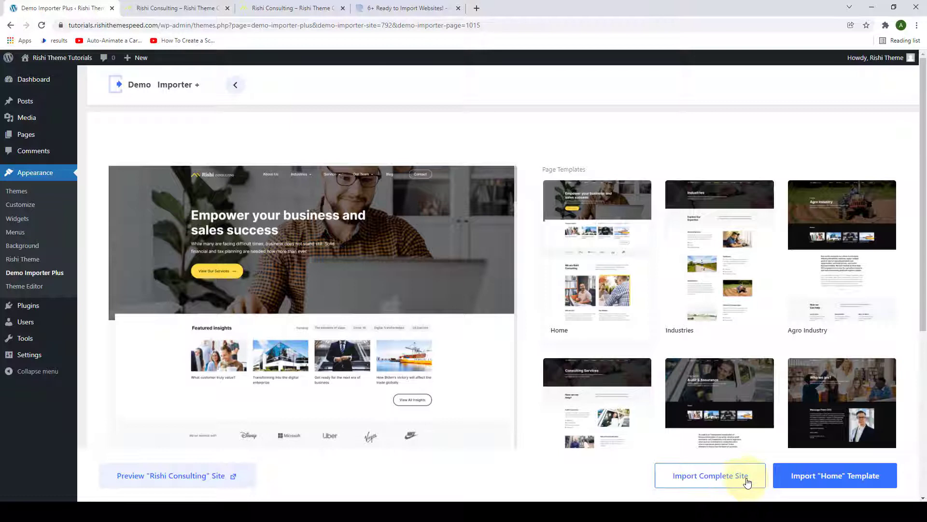
Step: Import the complete Rishi Consulting site, keeping the default import options
click(748, 483)
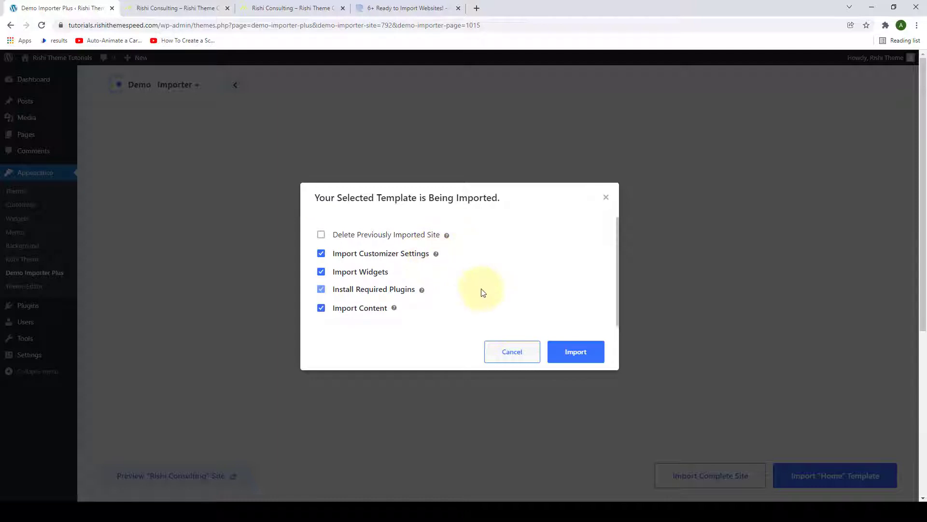
click(586, 359)
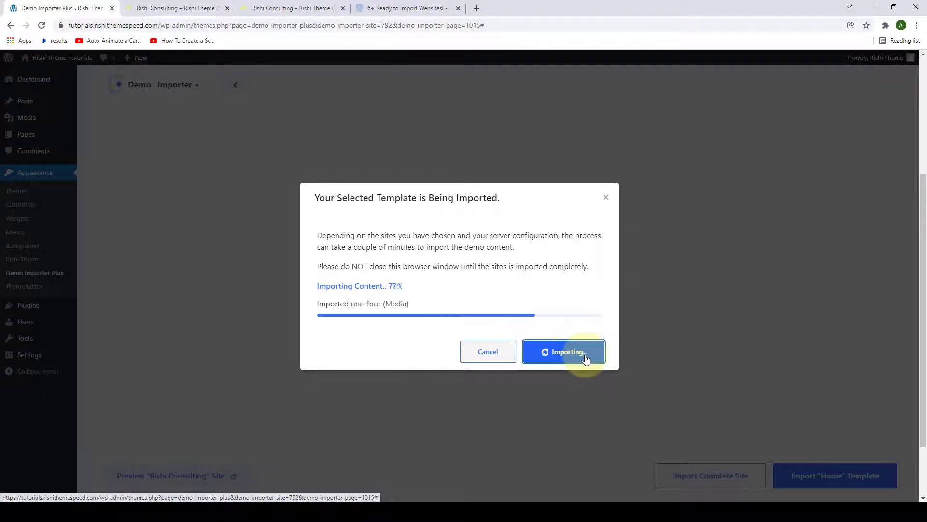
click(580, 359)
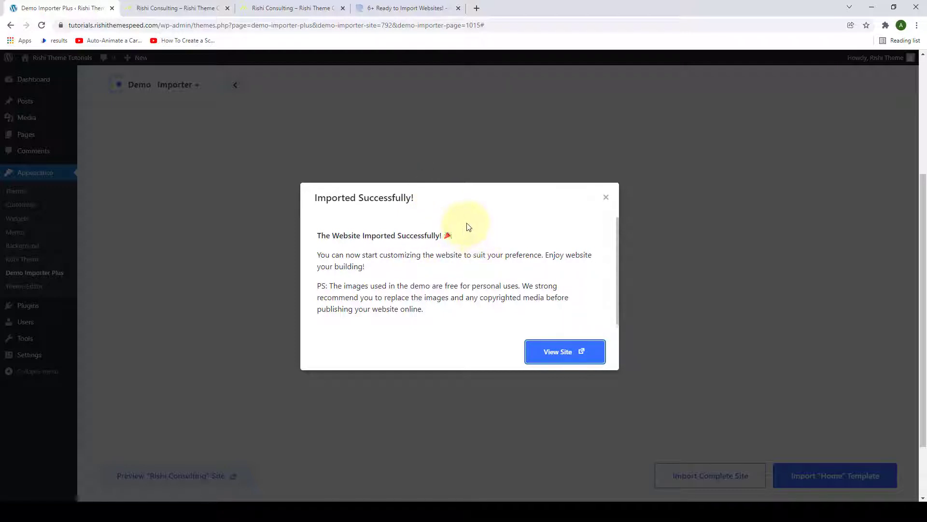
Step: Open the imported Rishi Consulting site's View Site link in a new tab and switch to it
right_click(583, 353)
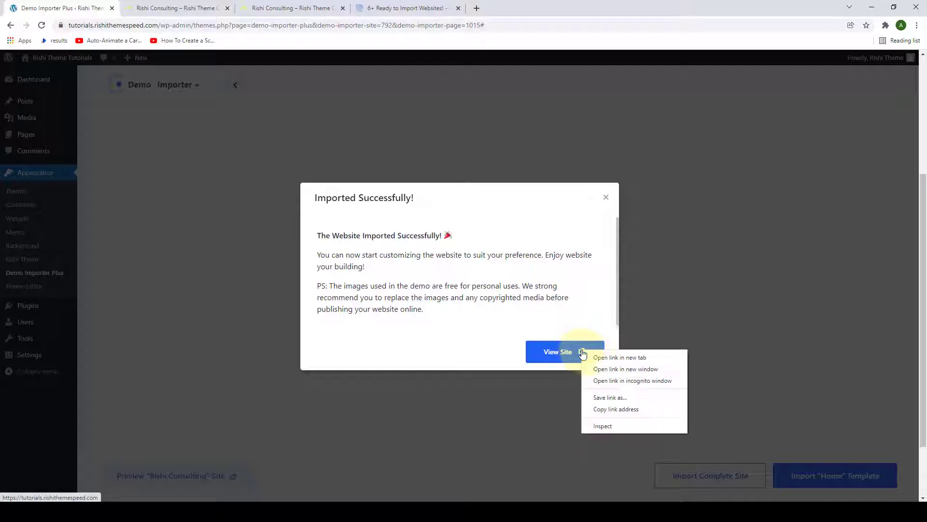
click(593, 354)
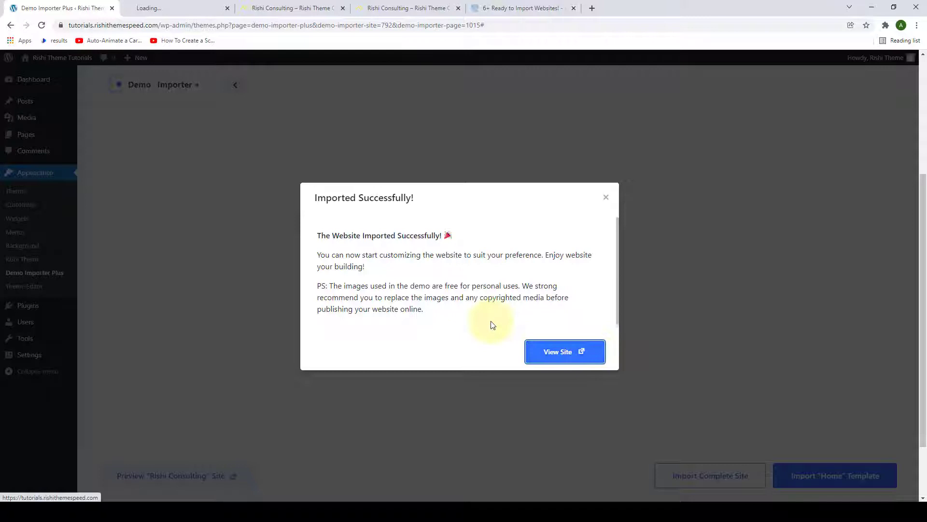
click(187, 6)
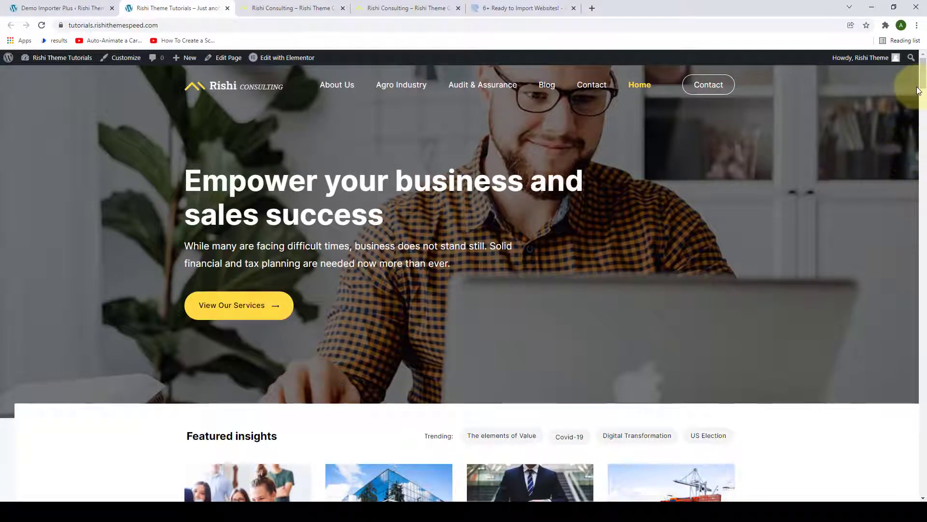
scroll(891, 149, down, 1)
scroll(891, 182, down, 1)
scroll(891, 220, down, 2)
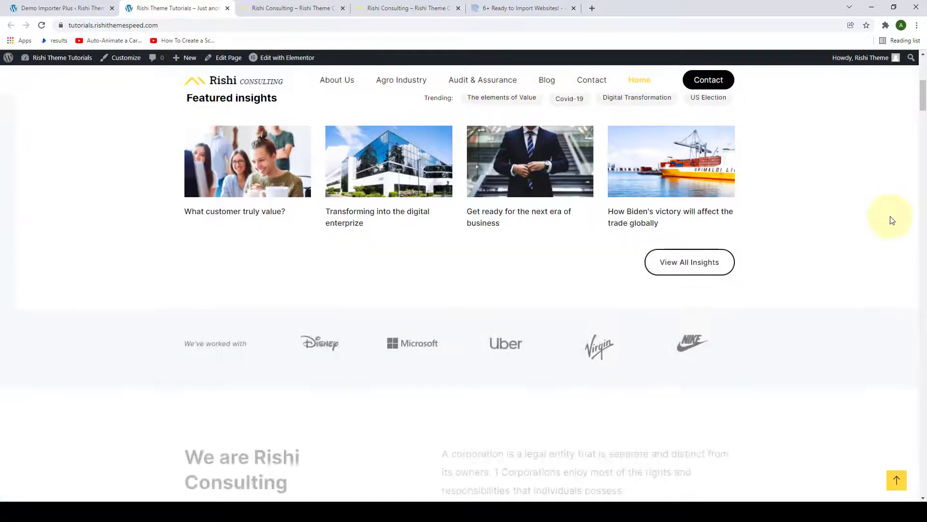
scroll(891, 233, down, 3)
scroll(890, 233, down, 2)
scroll(890, 237, down, 3)
scroll(891, 238, down, 2)
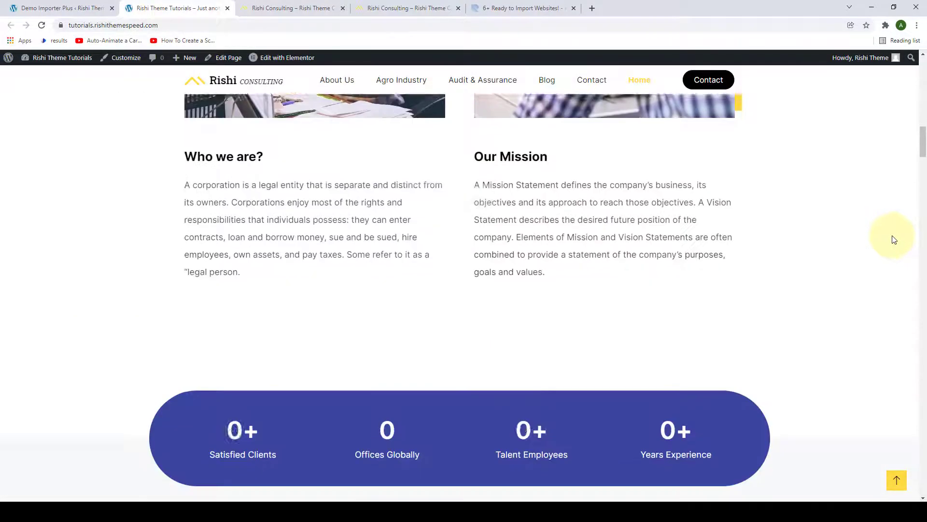
scroll(894, 240, down, 1)
scroll(894, 239, down, 2)
scroll(894, 241, down, 1)
scroll(894, 240, down, 2)
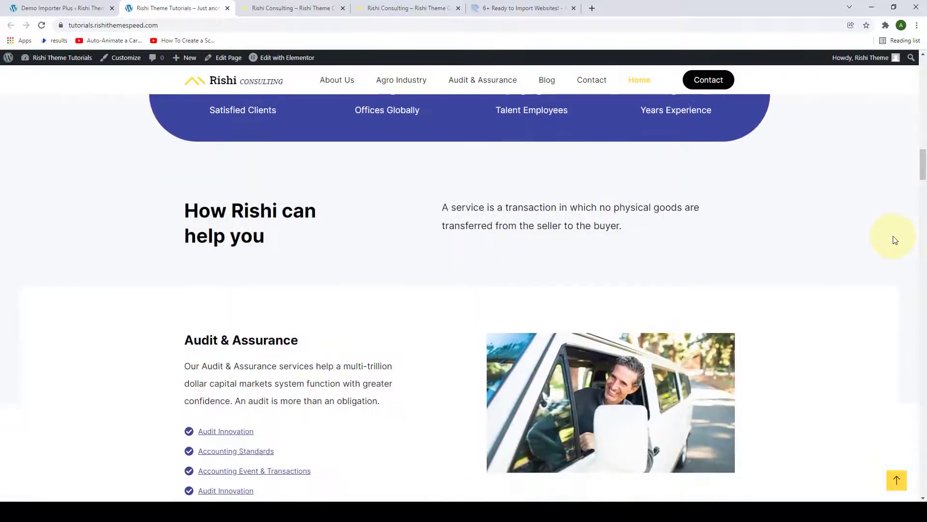
scroll(894, 240, down, 2)
scroll(894, 240, down, 1)
scroll(895, 240, down, 2)
scroll(894, 240, down, 3)
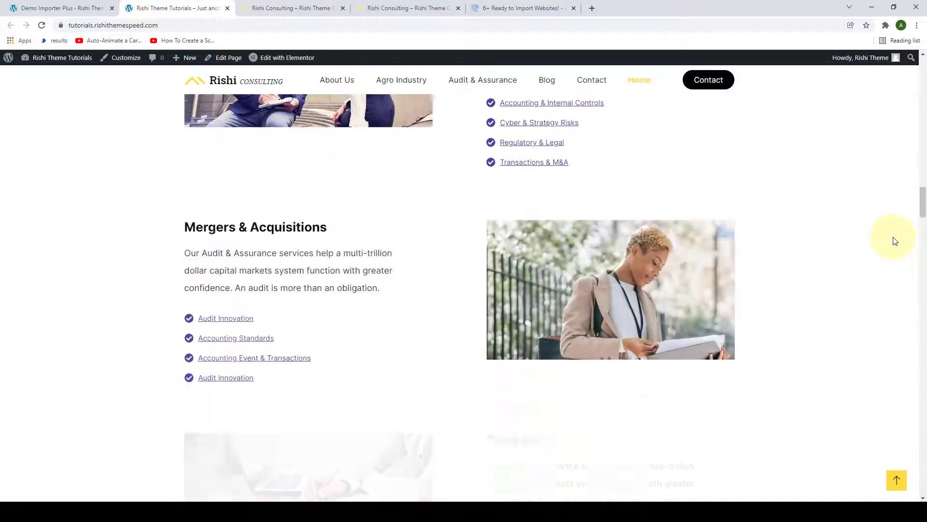
scroll(894, 240, down, 3)
scroll(895, 240, down, 2)
scroll(894, 240, down, 1)
scroll(891, 244, down, 3)
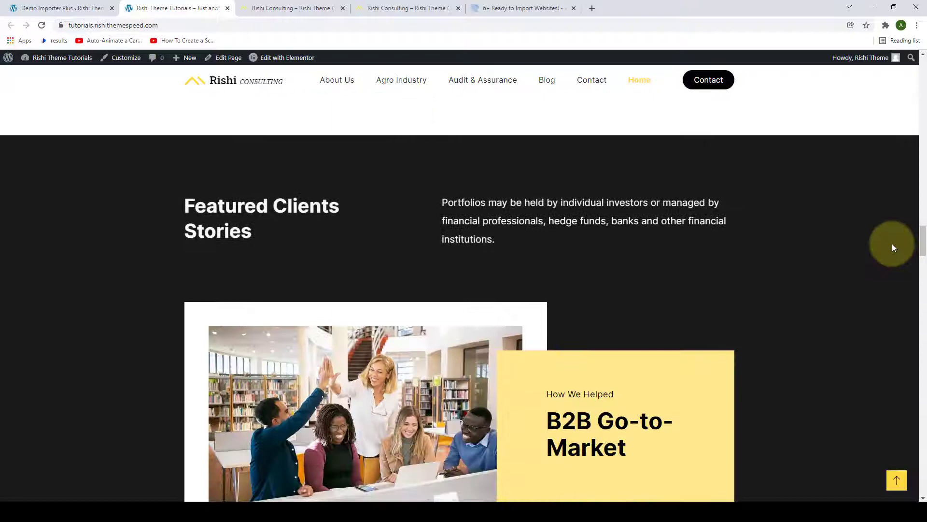
scroll(891, 244, down, 1)
scroll(891, 291, down, 1)
scroll(666, 296, down, 1)
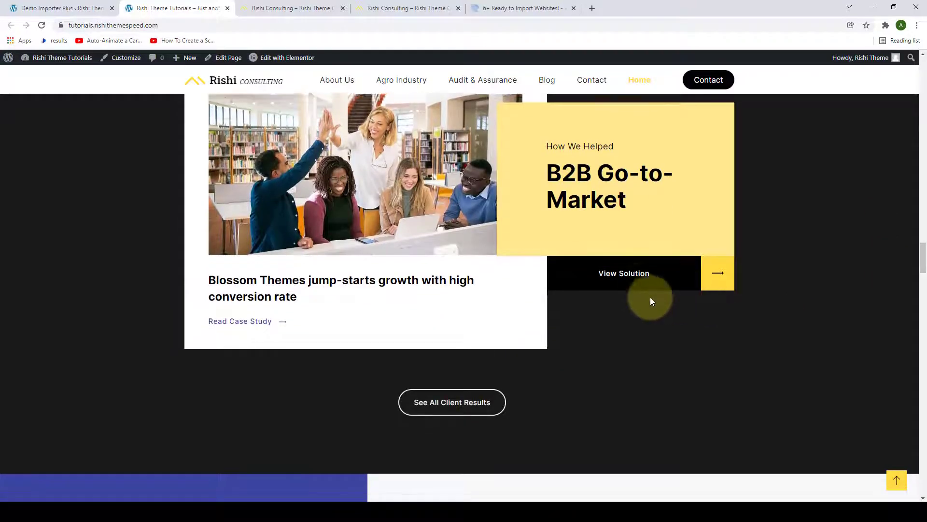
scroll(650, 301, down, 2)
scroll(652, 304, down, 2)
scroll(659, 316, down, 2)
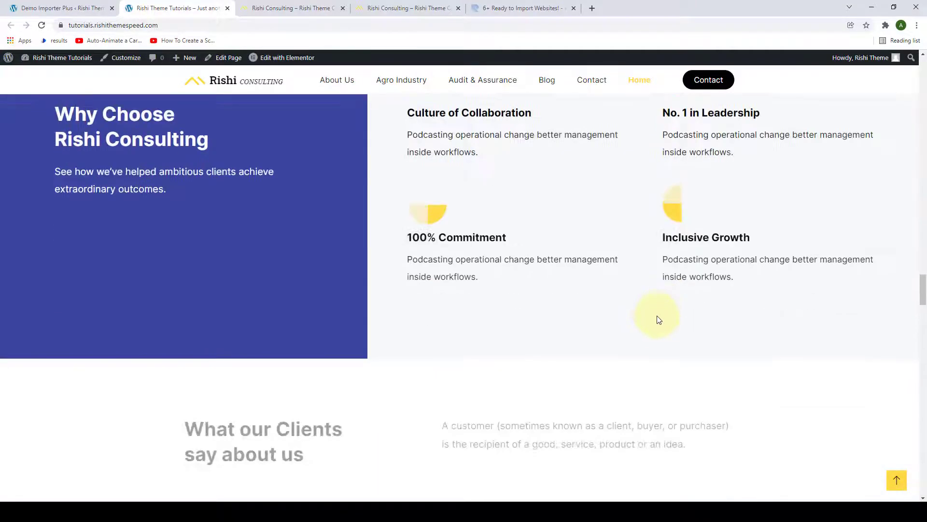
scroll(661, 330, down, 2)
scroll(661, 331, down, 1)
scroll(677, 356, down, 2)
scroll(689, 373, down, 2)
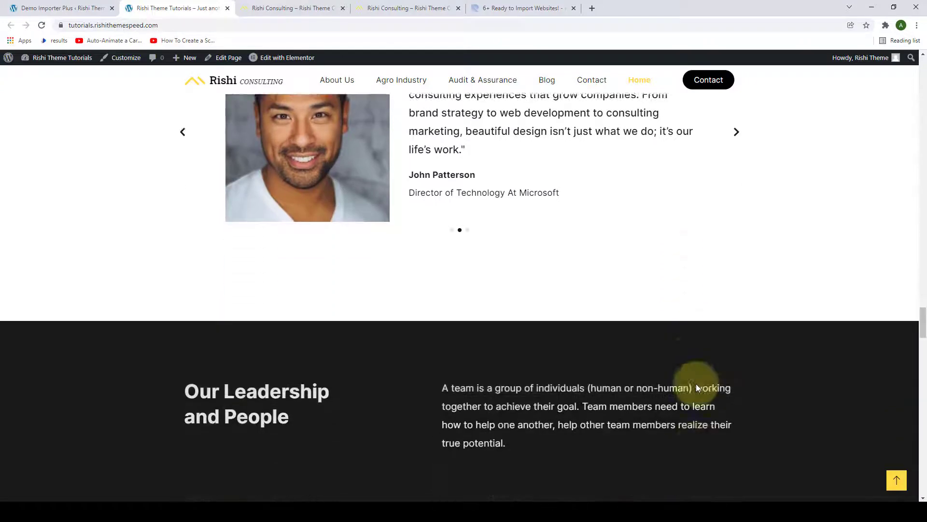
scroll(695, 389, down, 1)
scroll(749, 414, down, 2)
scroll(751, 424, down, 2)
scroll(755, 428, down, 2)
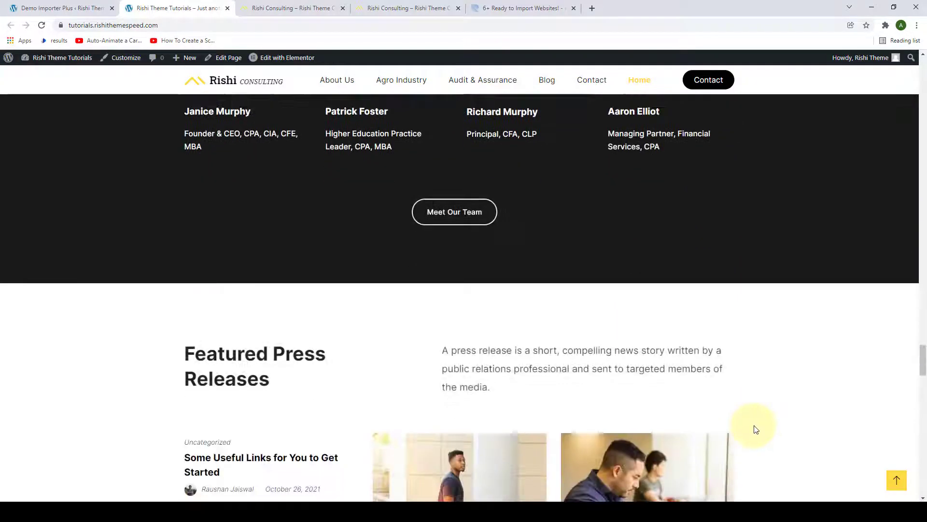
scroll(760, 433, down, 2)
scroll(761, 436, down, 2)
scroll(826, 453, down, 2)
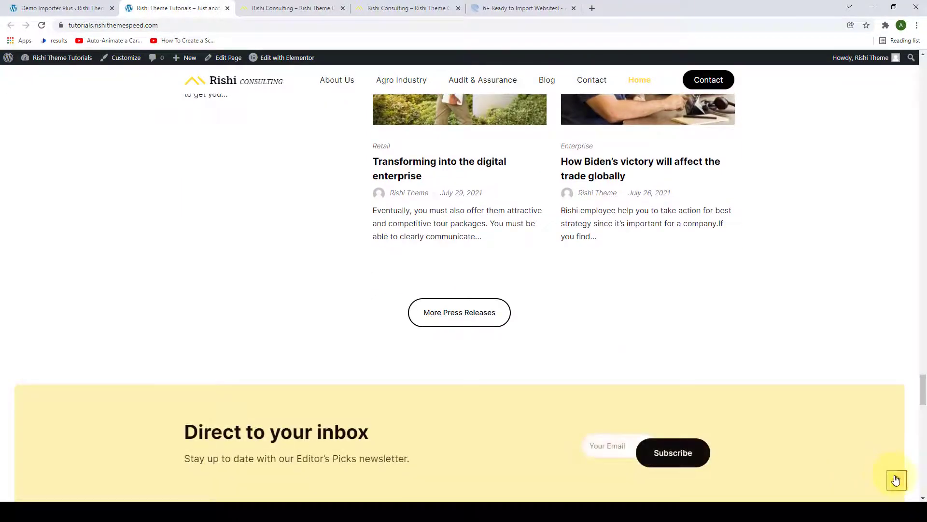
Step: Scroll through the Rishi Consulting homepage's hero and featured insights, then back to the top
click(896, 479)
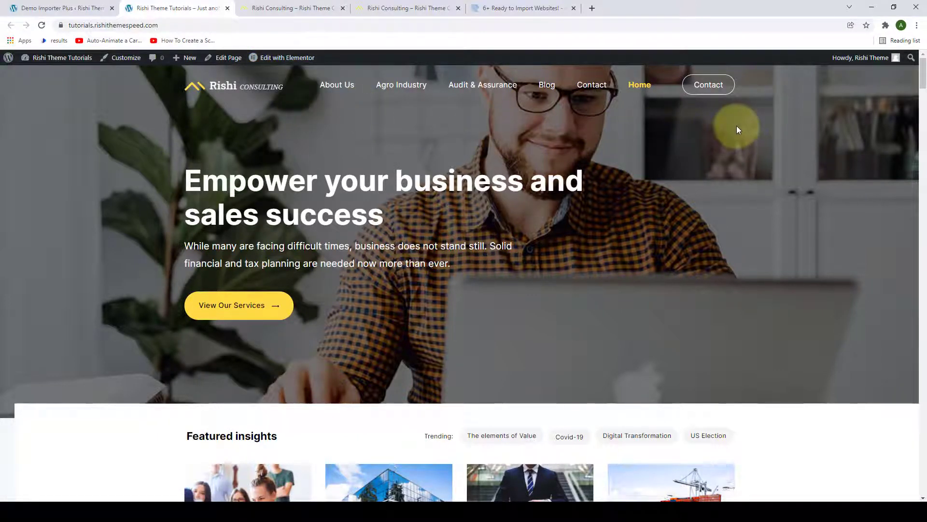
Step: Close the site tab, dismiss the success message, and import the 'Service' page template
click(228, 9)
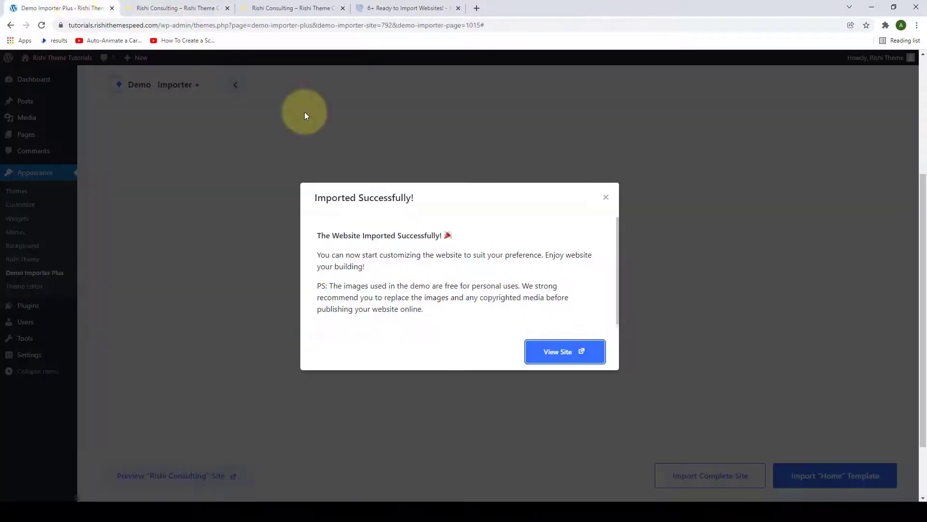
click(607, 197)
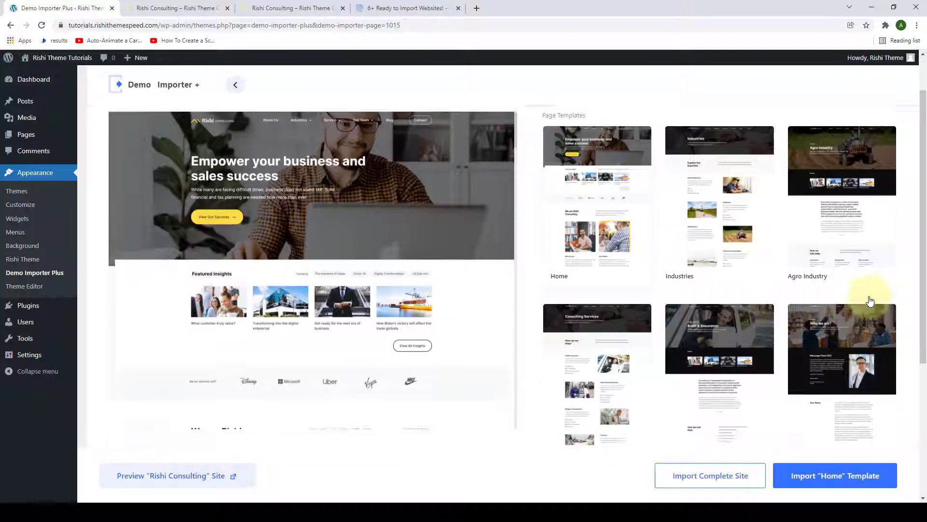
scroll(870, 301, down, 3)
scroll(870, 302, down, 2)
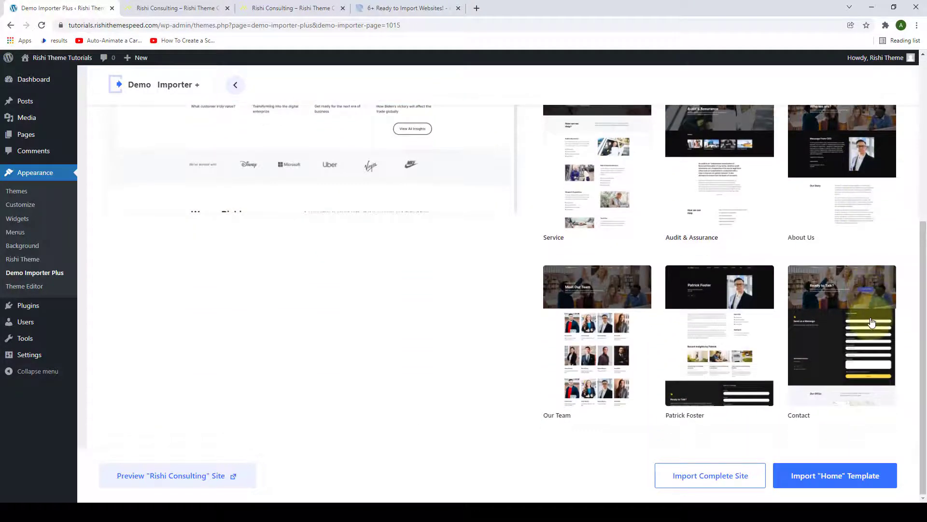
scroll(615, 384, up, 3)
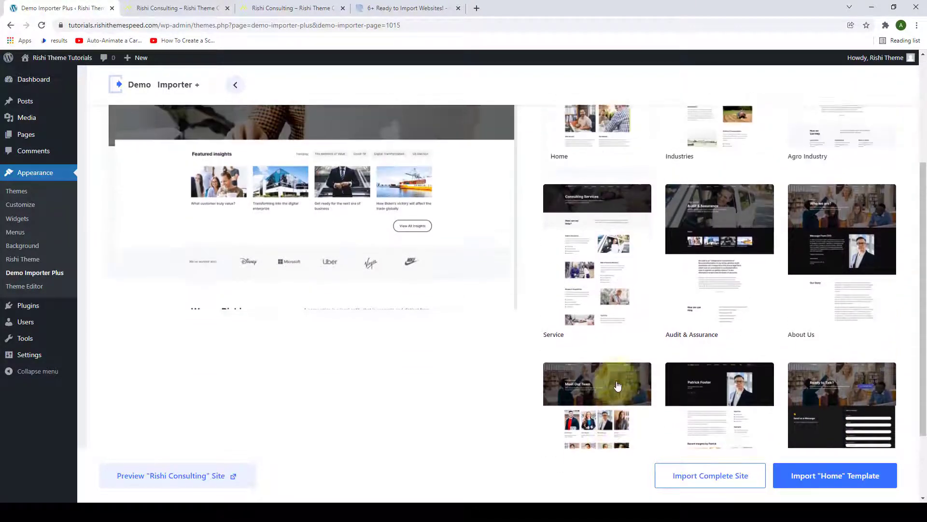
scroll(617, 384, up, 1)
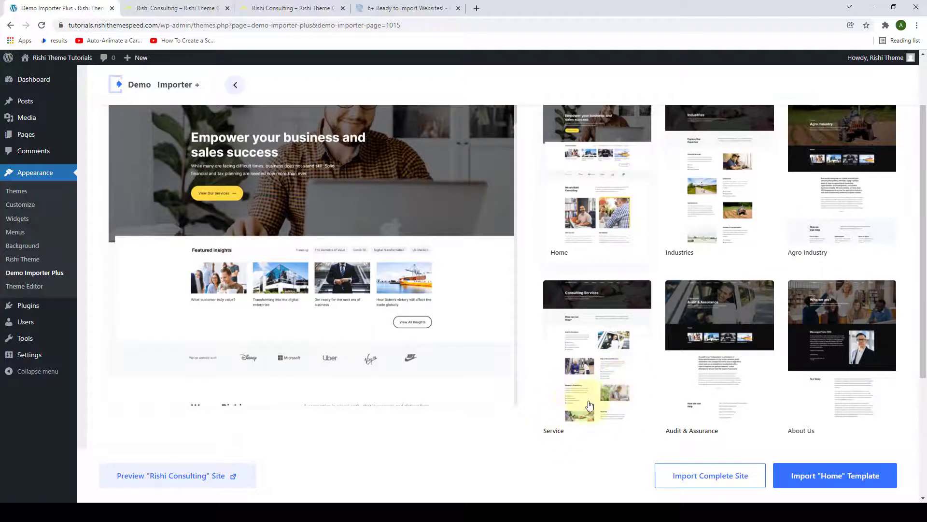
click(604, 371)
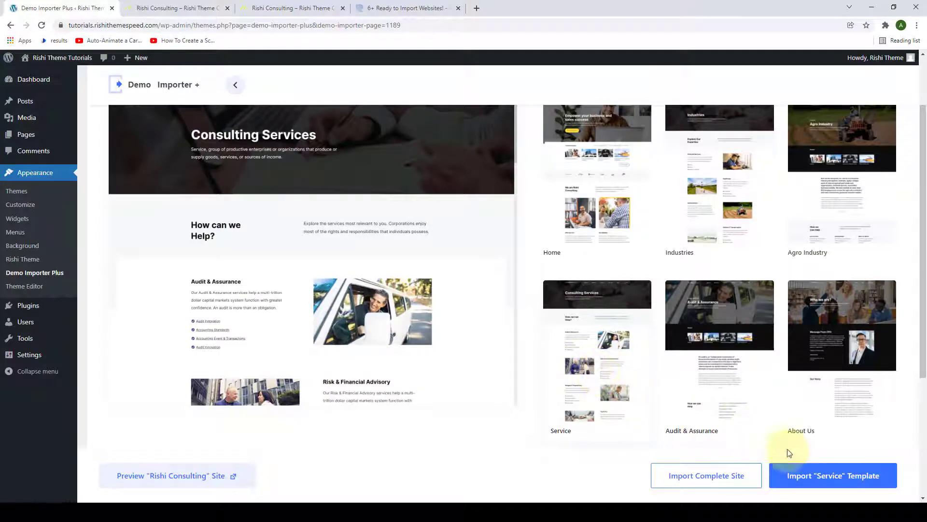
click(867, 484)
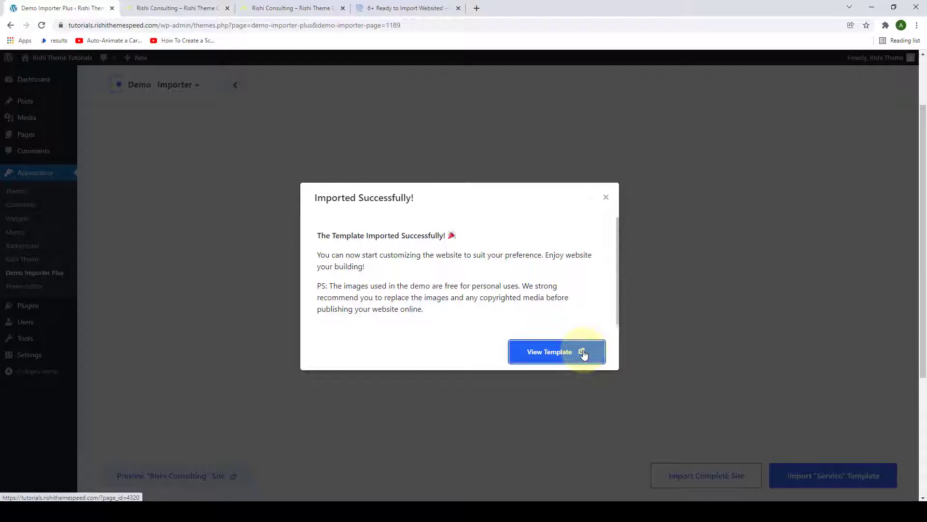
Step: Open the imported Service page in a new tab and scroll back to its top
right_click(584, 354)
click(601, 358)
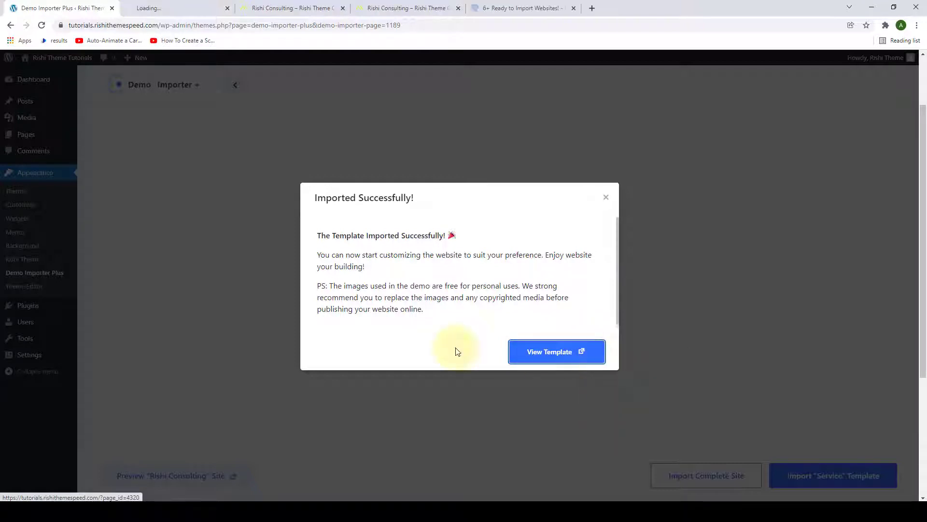
click(166, 8)
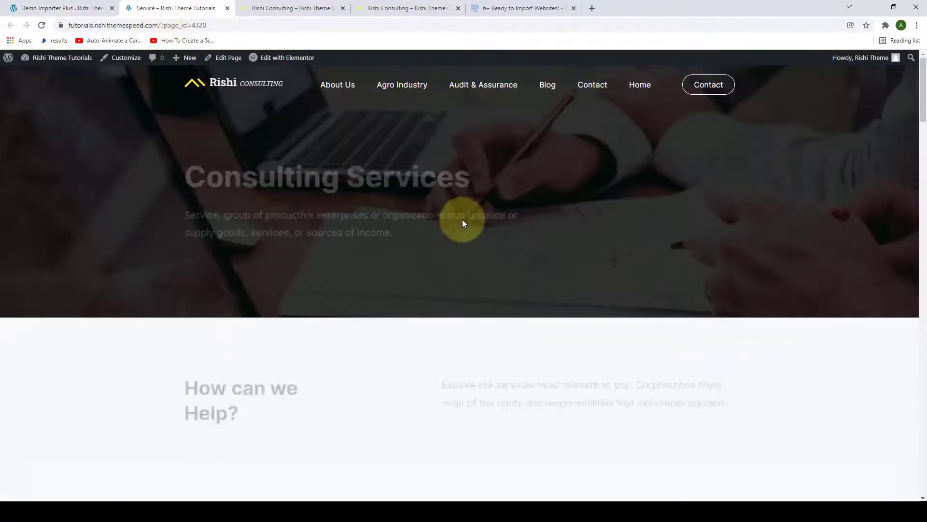
scroll(822, 198, down, 2)
scroll(823, 200, down, 2)
scroll(824, 201, down, 1)
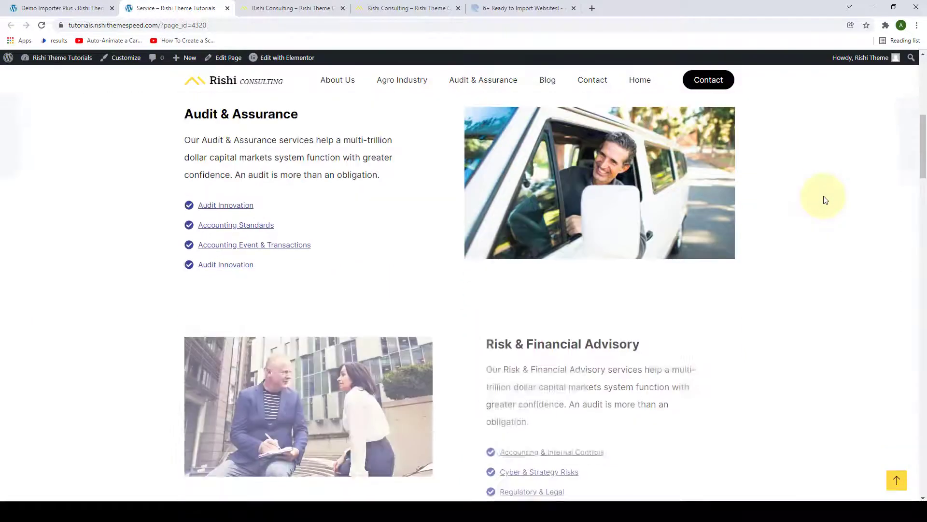
scroll(841, 257, down, 3)
scroll(847, 288, down, 3)
scroll(851, 306, down, 3)
scroll(851, 305, down, 3)
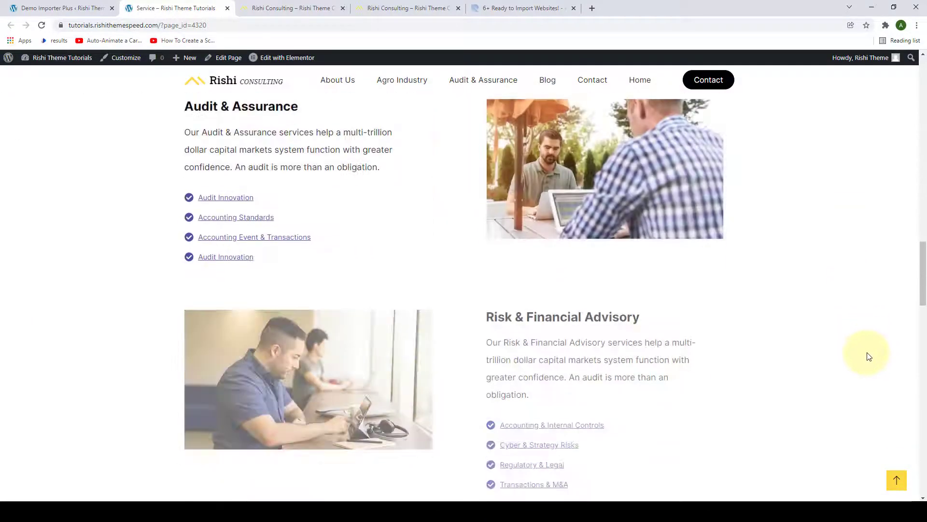
scroll(867, 356, down, 3)
scroll(878, 389, down, 3)
click(899, 480)
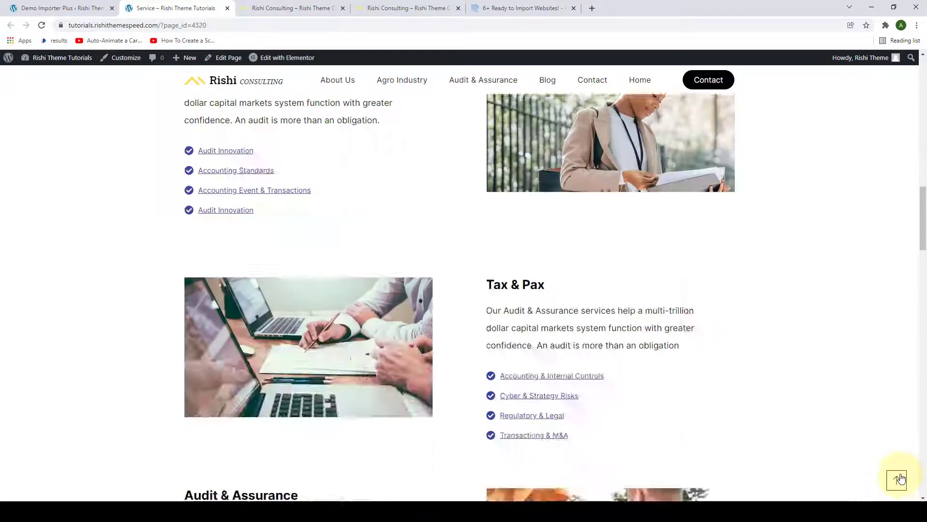
Step: Close the Service tab, dismiss the success message, and return to all starter templates
click(227, 8)
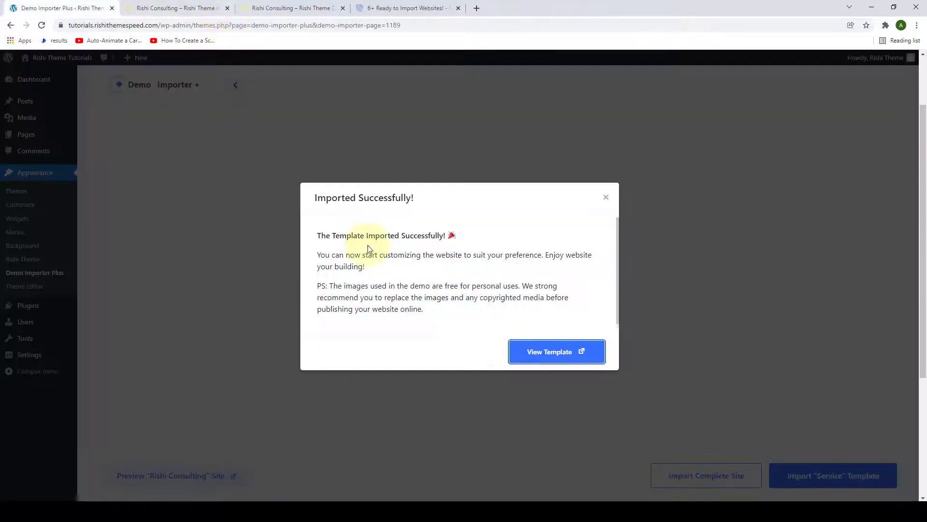
click(606, 197)
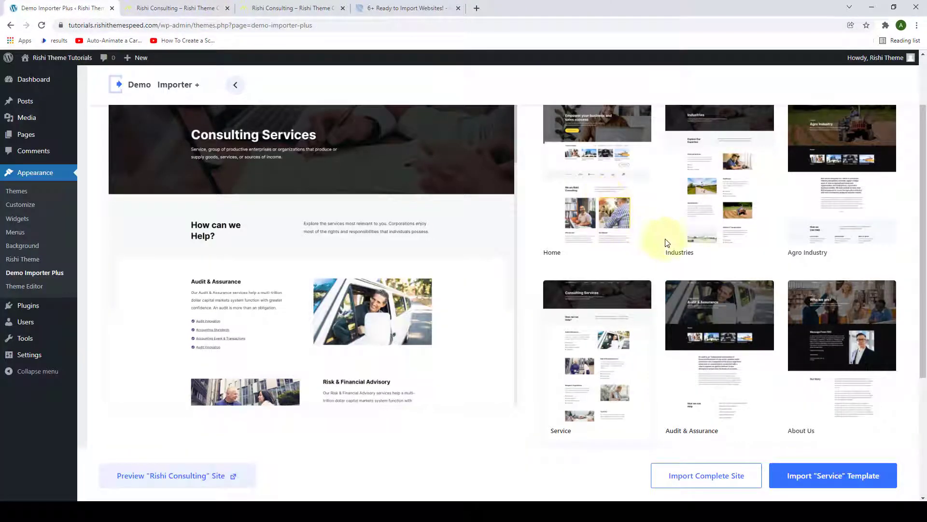
scroll(725, 239, up, 1)
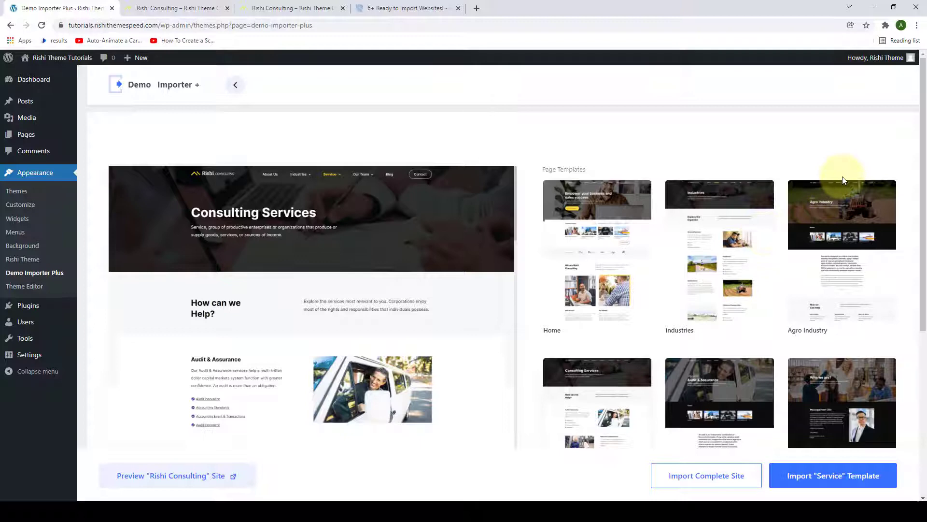
scroll(844, 180, down, 1)
scroll(852, 210, down, 1)
scroll(860, 237, down, 1)
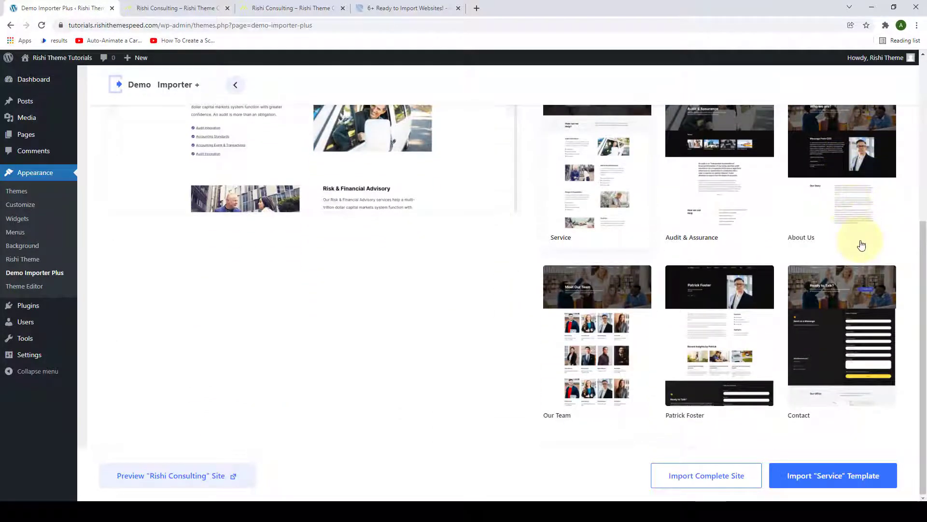
scroll(861, 246, up, 2)
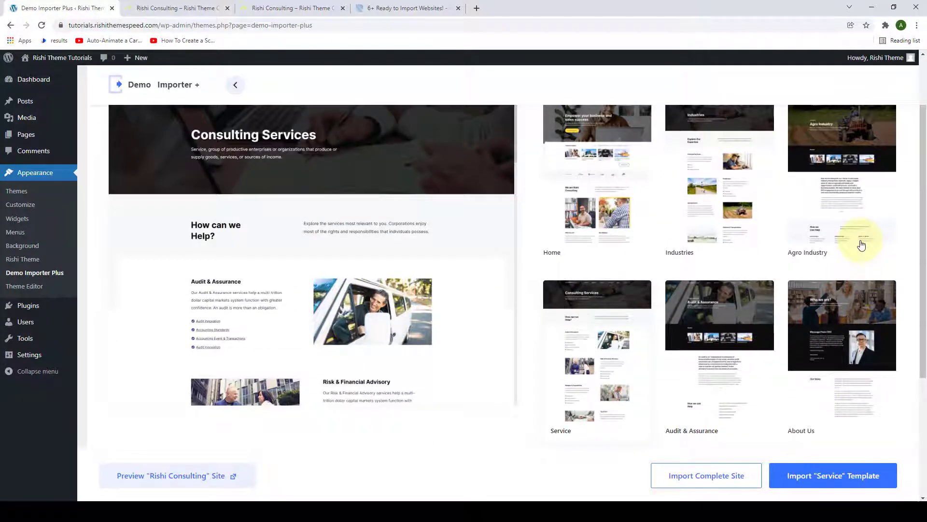
scroll(862, 246, up, 1)
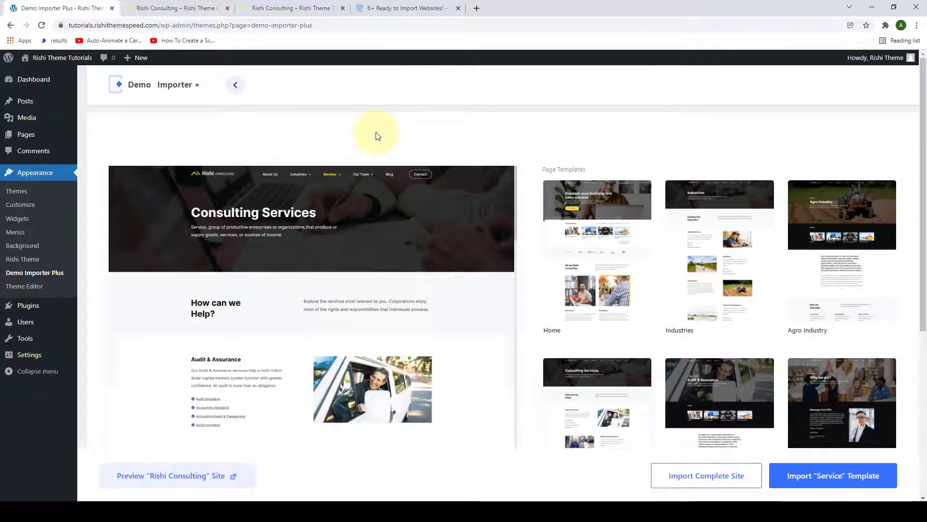
click(233, 88)
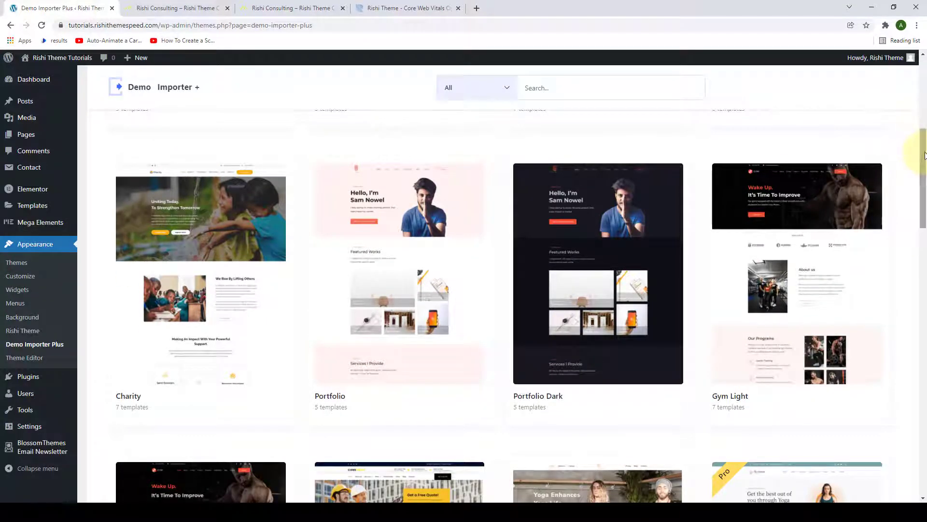
drag(925, 154, 925, 400)
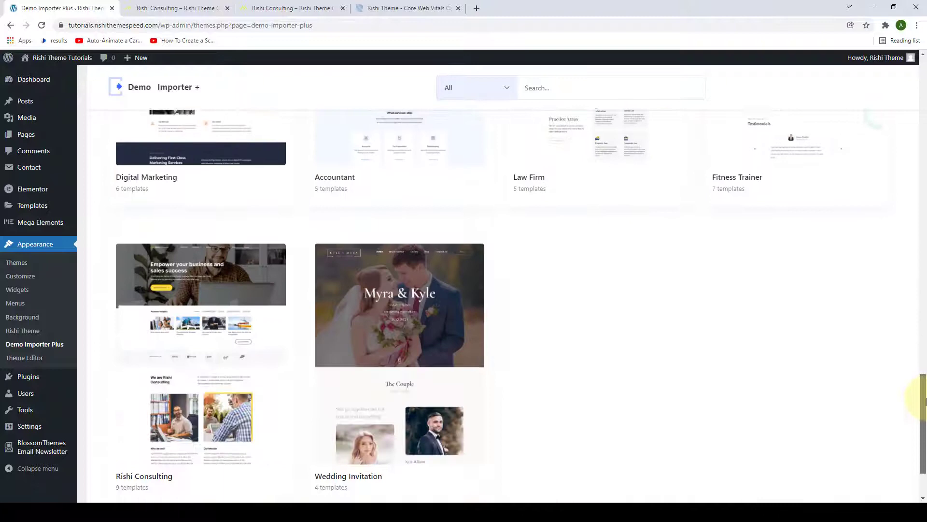
scroll(213, 311, down, 2)
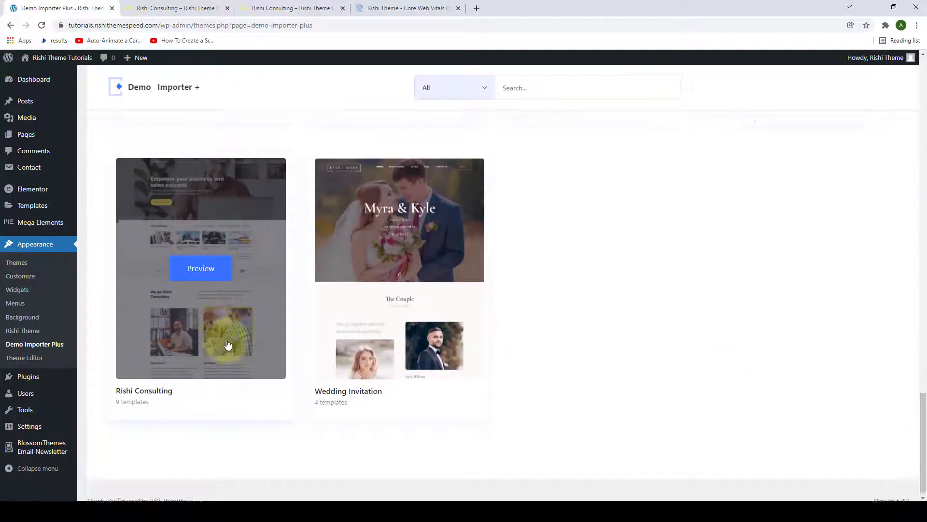
scroll(227, 345, up, 2)
scroll(228, 344, up, 3)
scroll(229, 346, up, 3)
scroll(232, 345, up, 3)
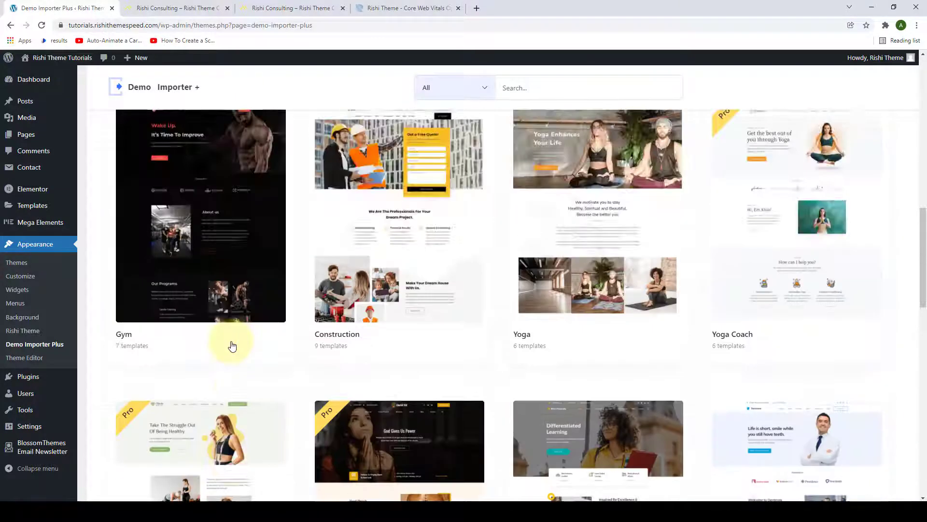
scroll(779, 354, down, 1)
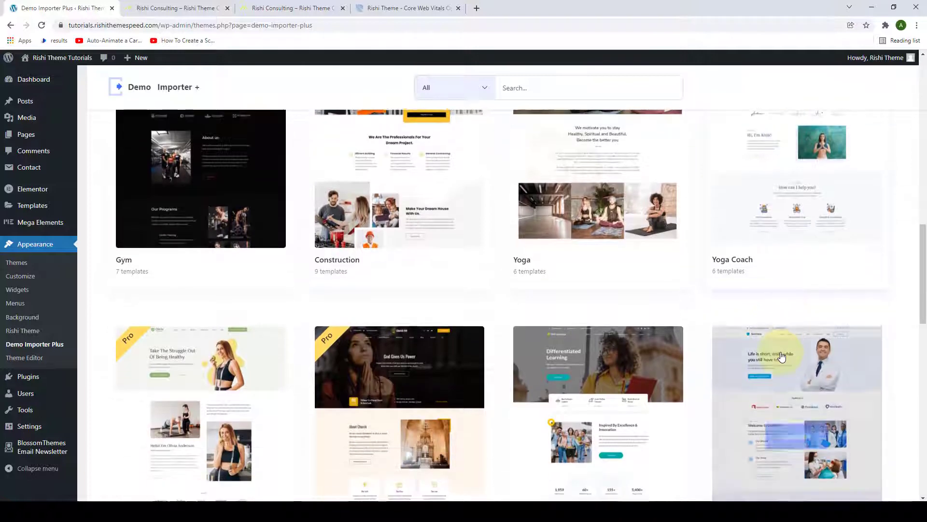
scroll(781, 357, down, 3)
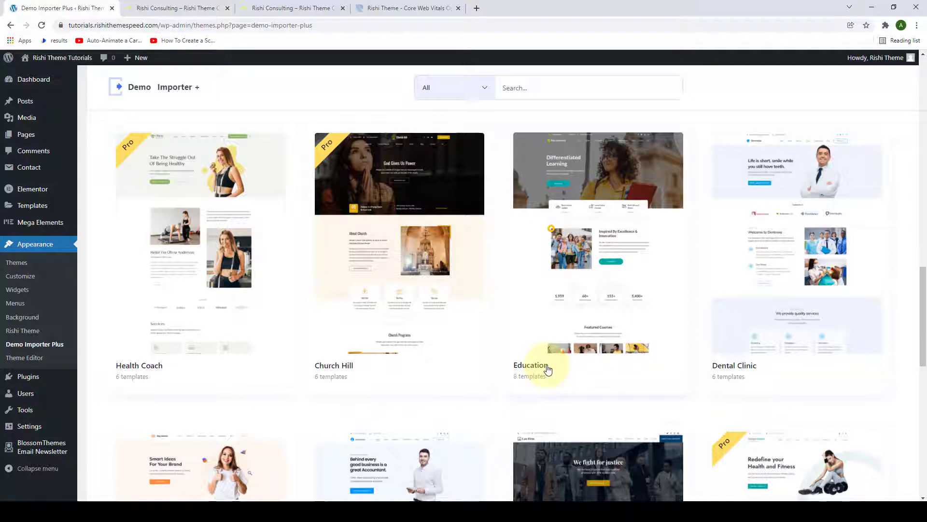
Step: Open the Education starter site and import its 'About Us' page template
click(532, 365)
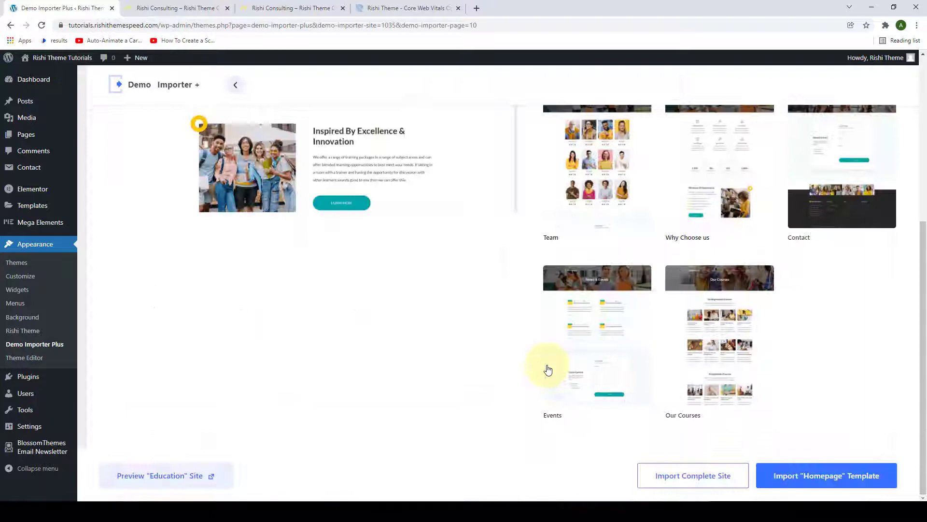
scroll(821, 301, down, 3)
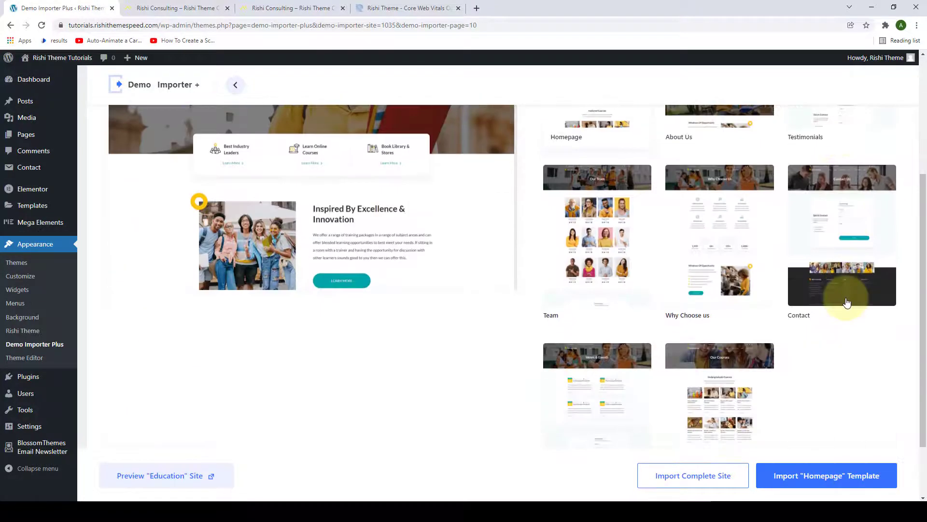
scroll(840, 300, up, 2)
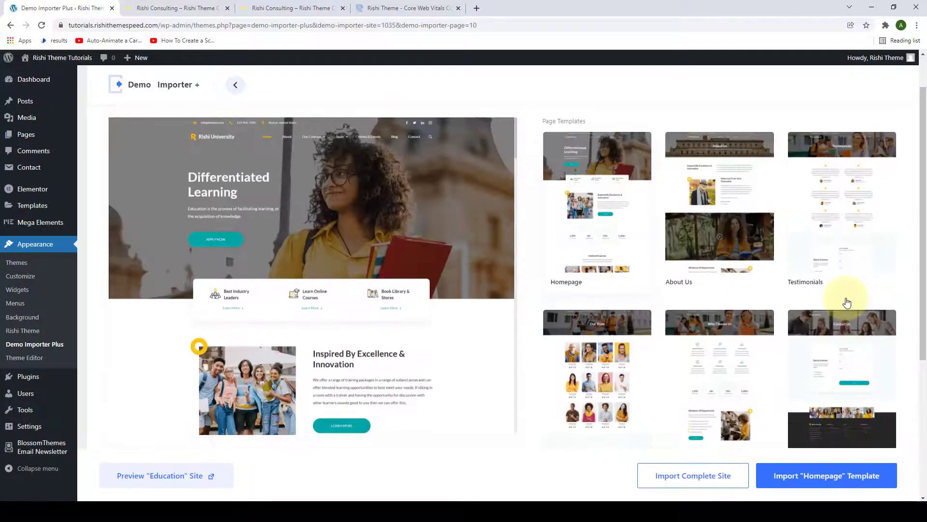
click(706, 234)
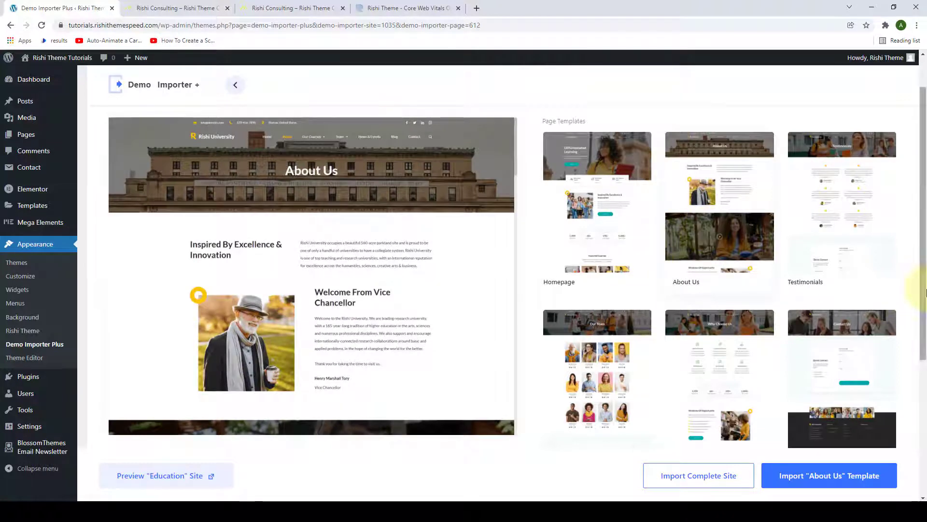
scroll(890, 314, down, 3)
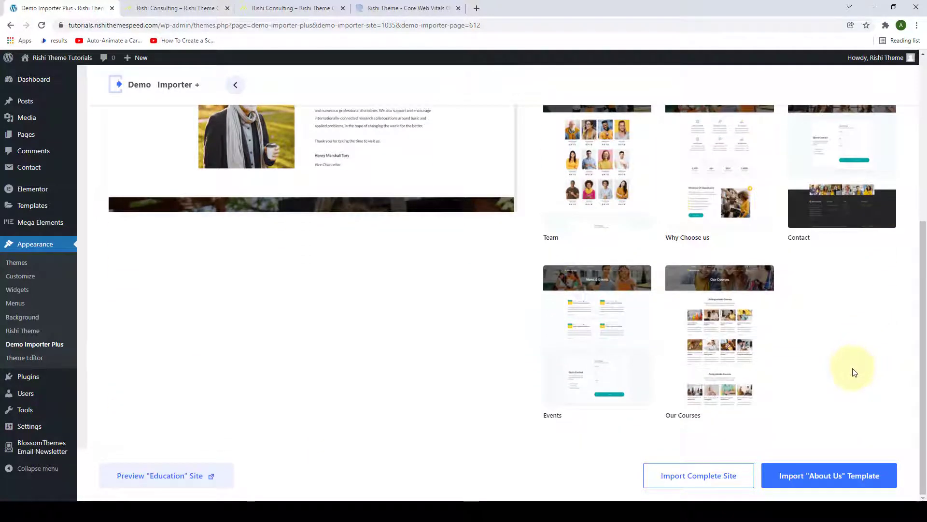
scroll(854, 372, up, 1)
scroll(854, 372, up, 1)
scroll(854, 373, up, 2)
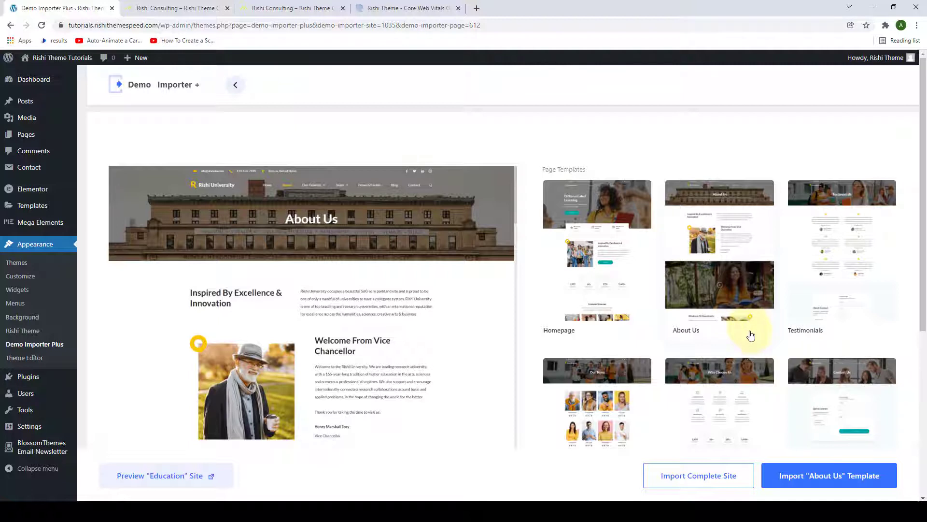
click(871, 482)
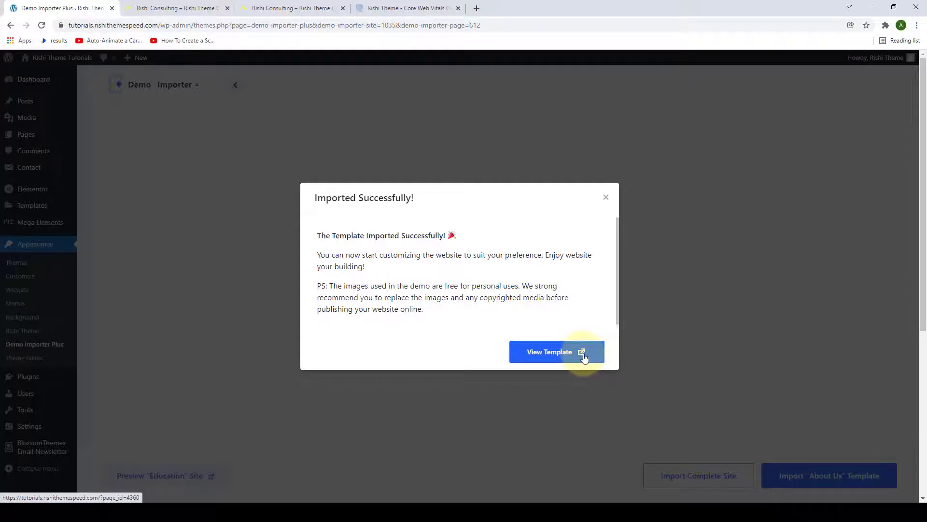
Step: View the imported About Us page live down to Quick Contact, then return to the top
click(584, 358)
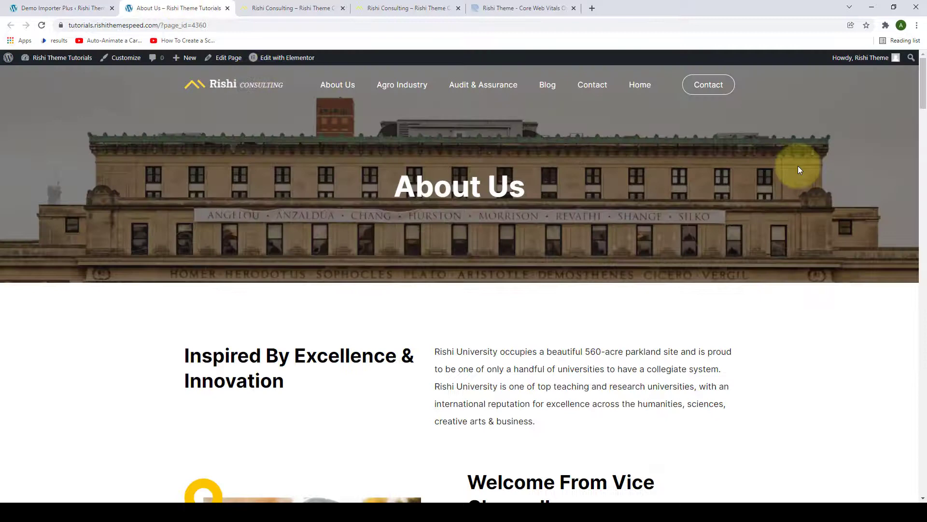
scroll(799, 170, down, 1)
scroll(799, 169, down, 1)
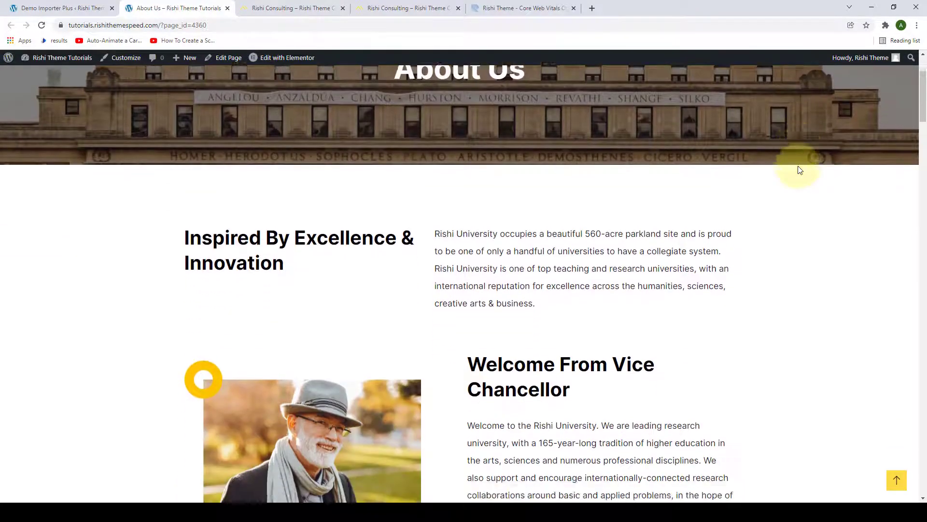
scroll(799, 169, down, 3)
scroll(799, 170, down, 2)
scroll(799, 170, down, 1)
scroll(799, 170, down, 3)
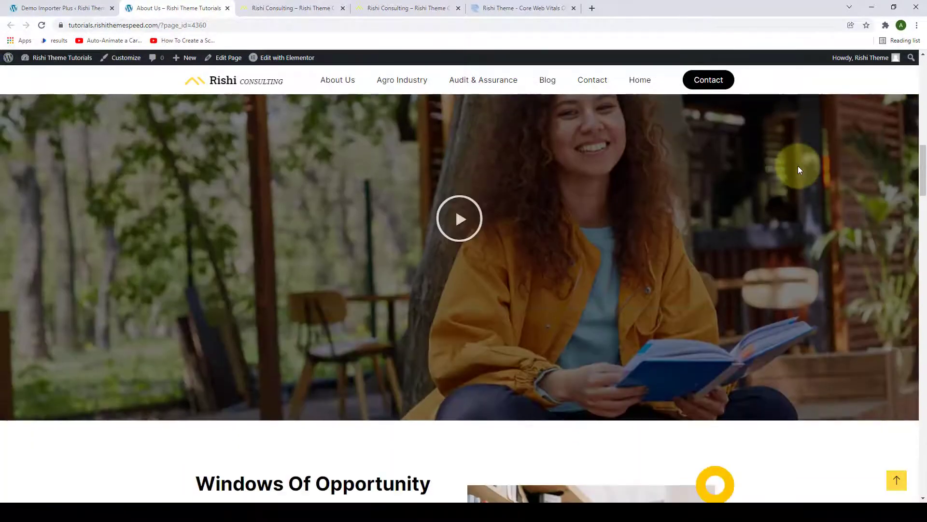
scroll(800, 169, down, 2)
scroll(798, 171, down, 2)
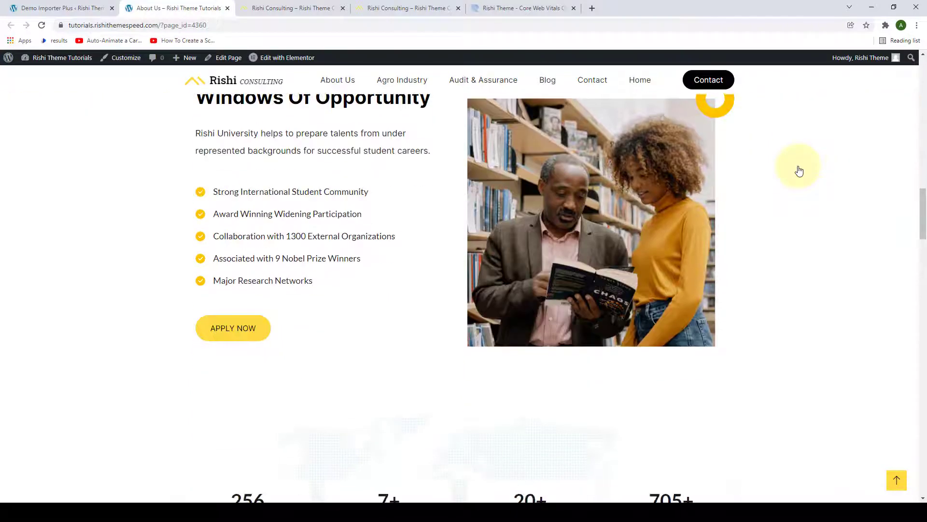
scroll(799, 170, down, 3)
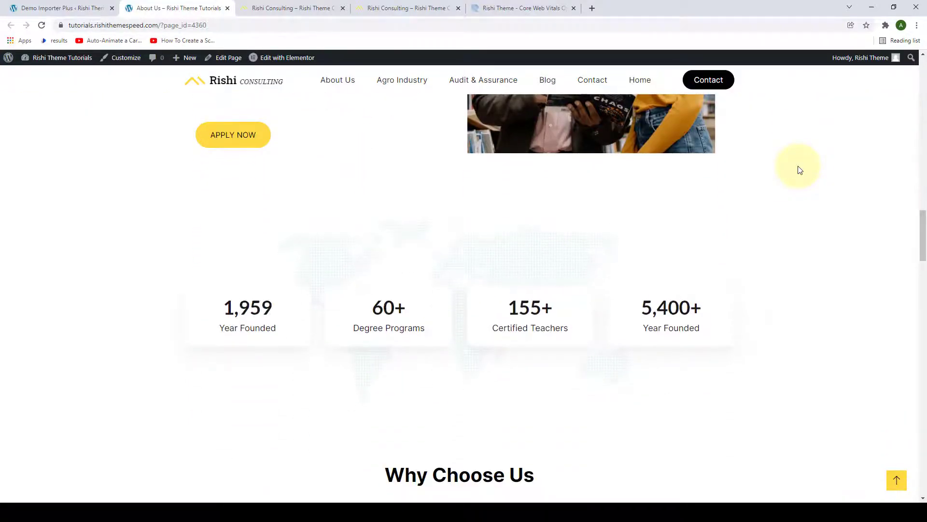
scroll(799, 169, down, 3)
scroll(799, 170, down, 2)
scroll(799, 170, down, 3)
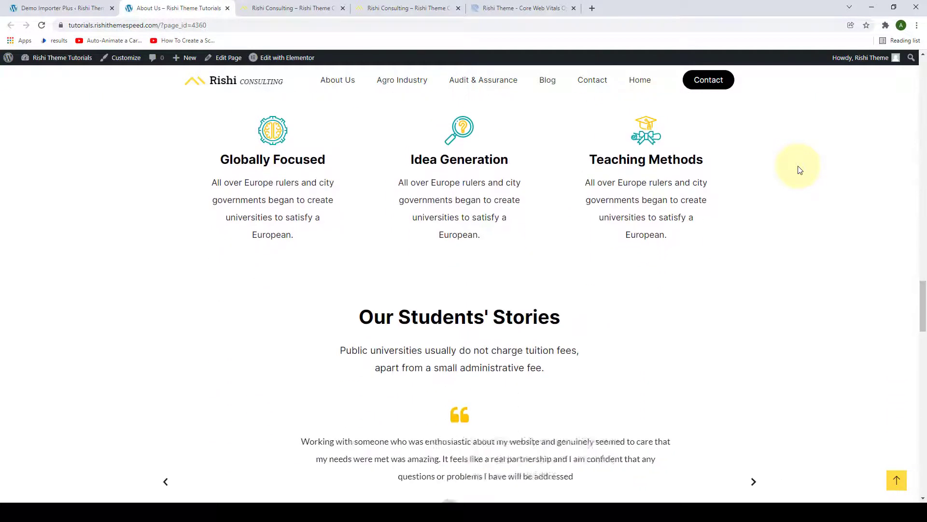
scroll(800, 170, down, 2)
scroll(799, 169, down, 2)
scroll(798, 171, down, 1)
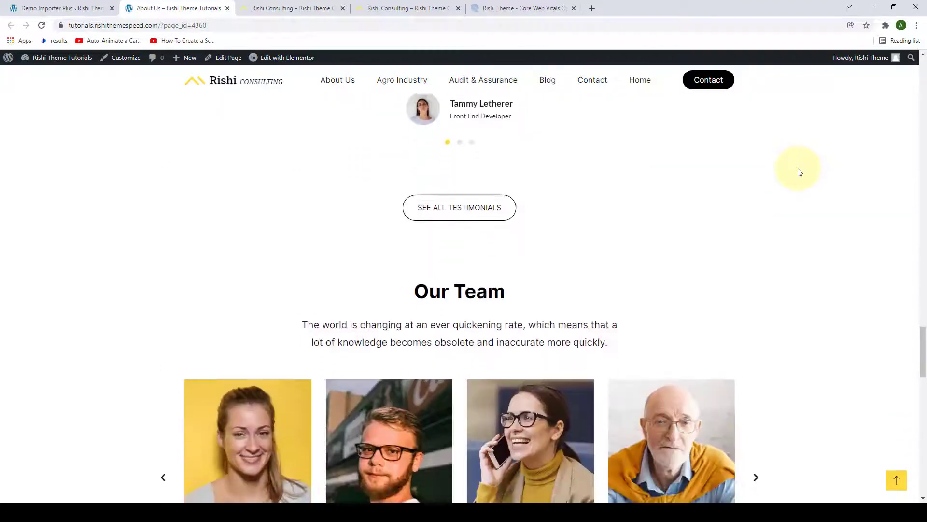
scroll(801, 173, down, 2)
scroll(800, 175, down, 3)
scroll(800, 174, down, 3)
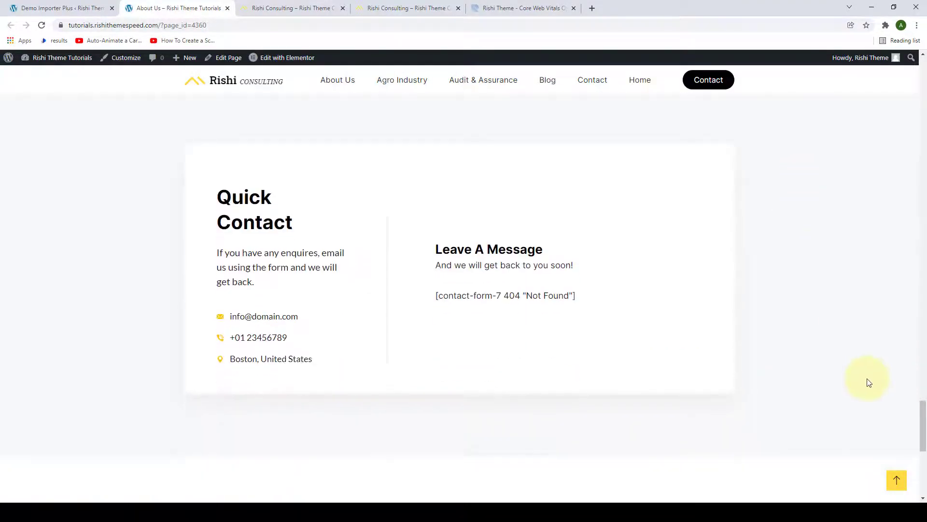
click(898, 481)
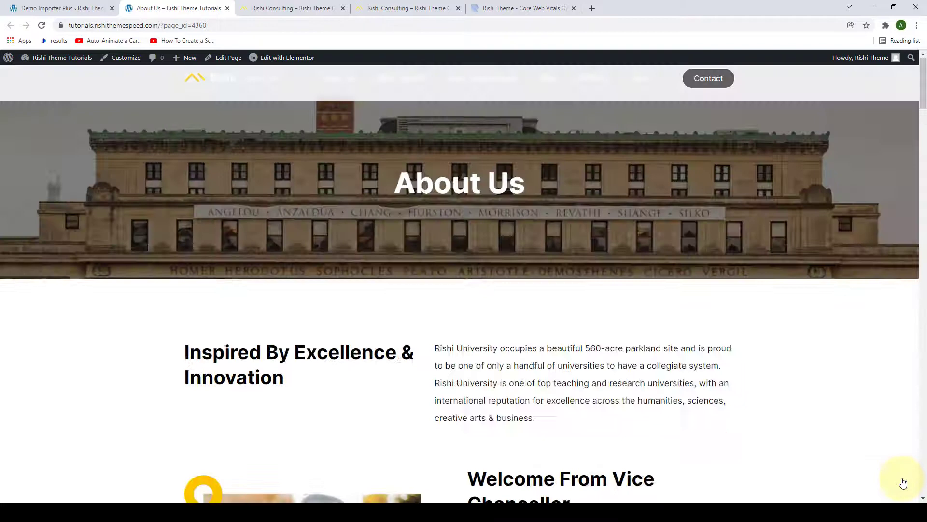
Step: Close the About Us tab and the Imported Successfully dialog, then return to the Available Templates grid
click(227, 7)
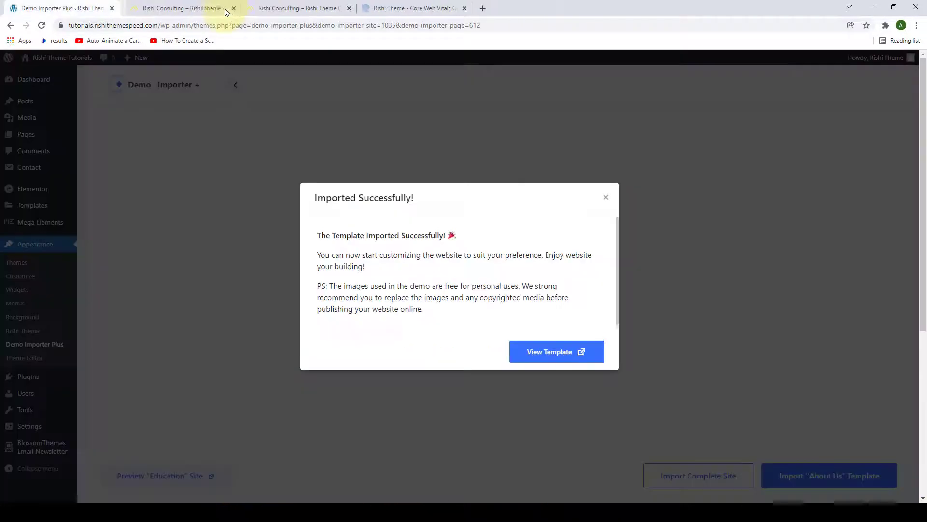
click(606, 197)
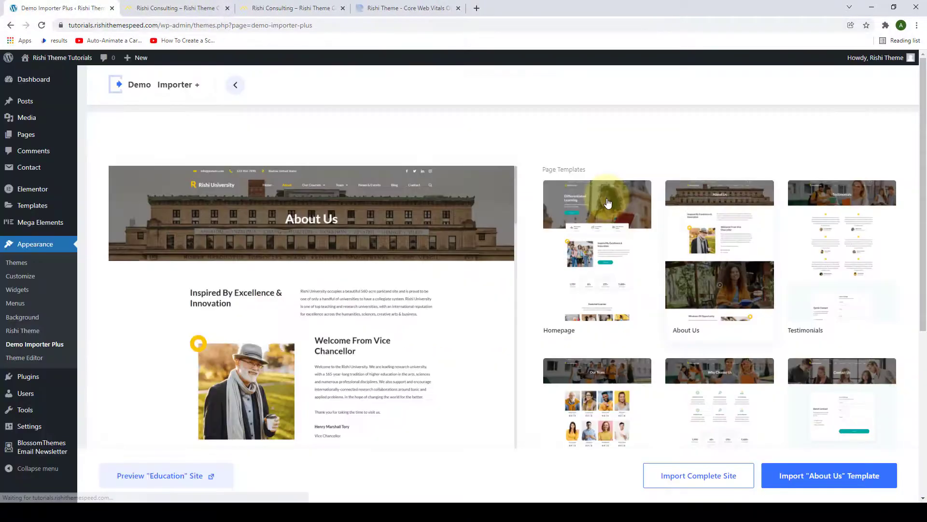
click(234, 88)
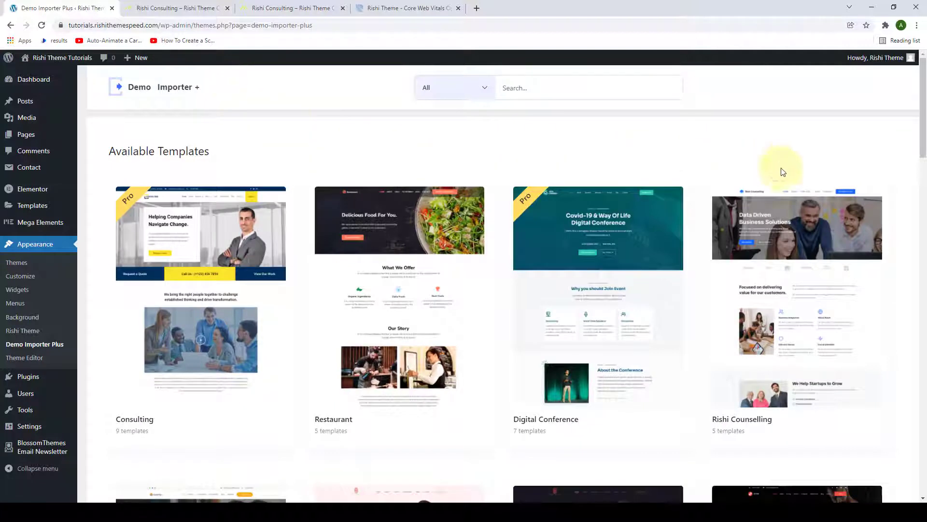